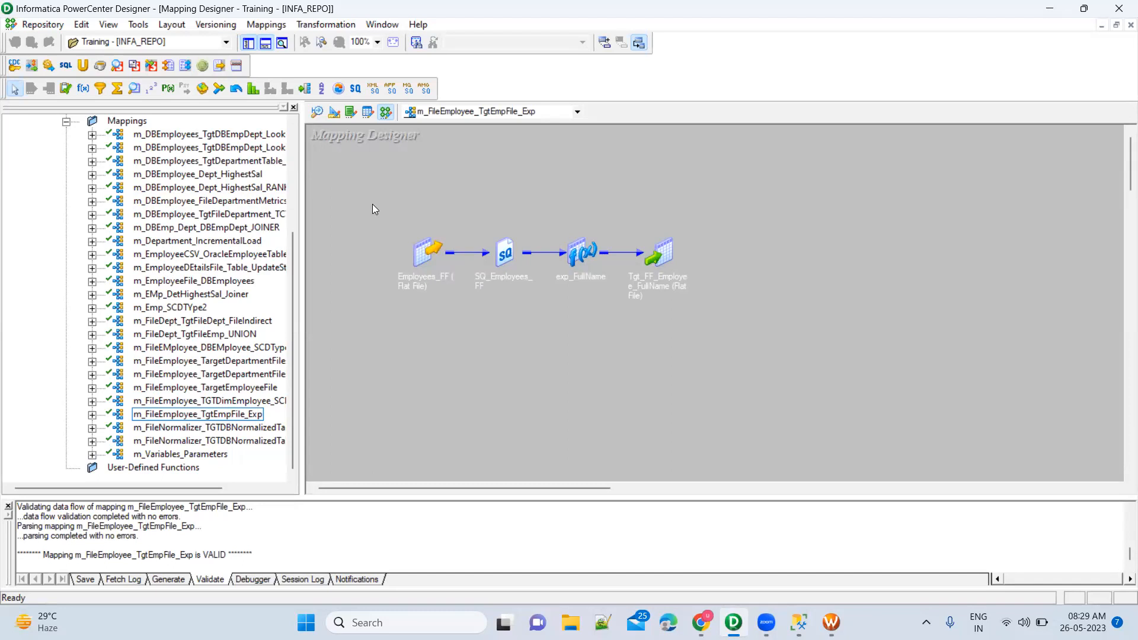
Export the m_FileEmployee_TgtEmpFile_Exp mapping as an XML metadata file to the infa_shared folder.
click(52, 27)
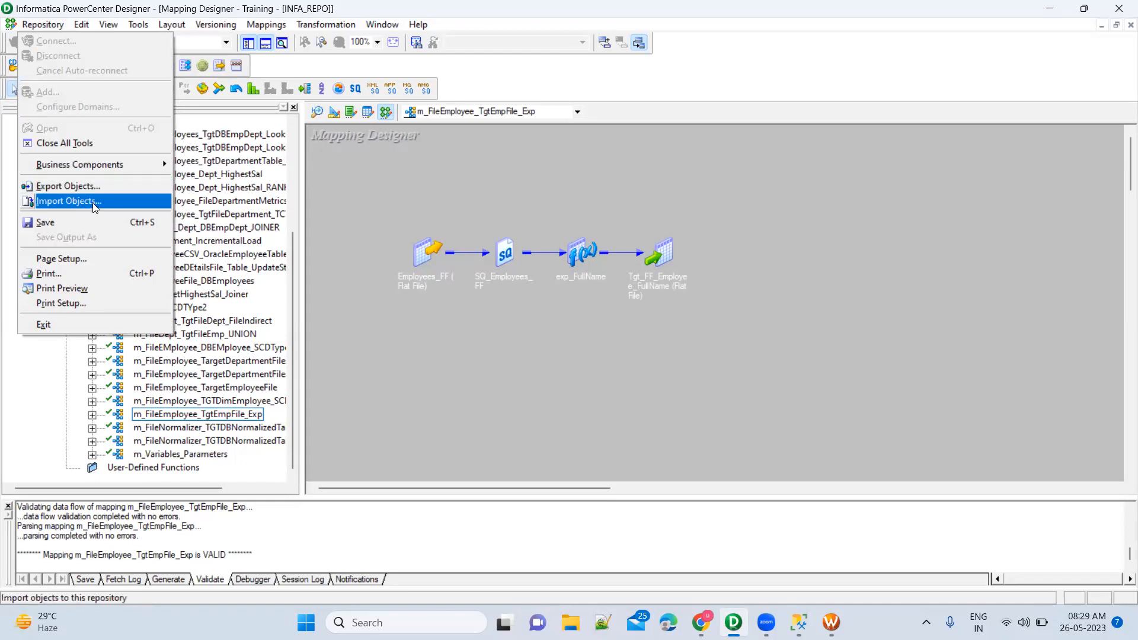
click(390, 186)
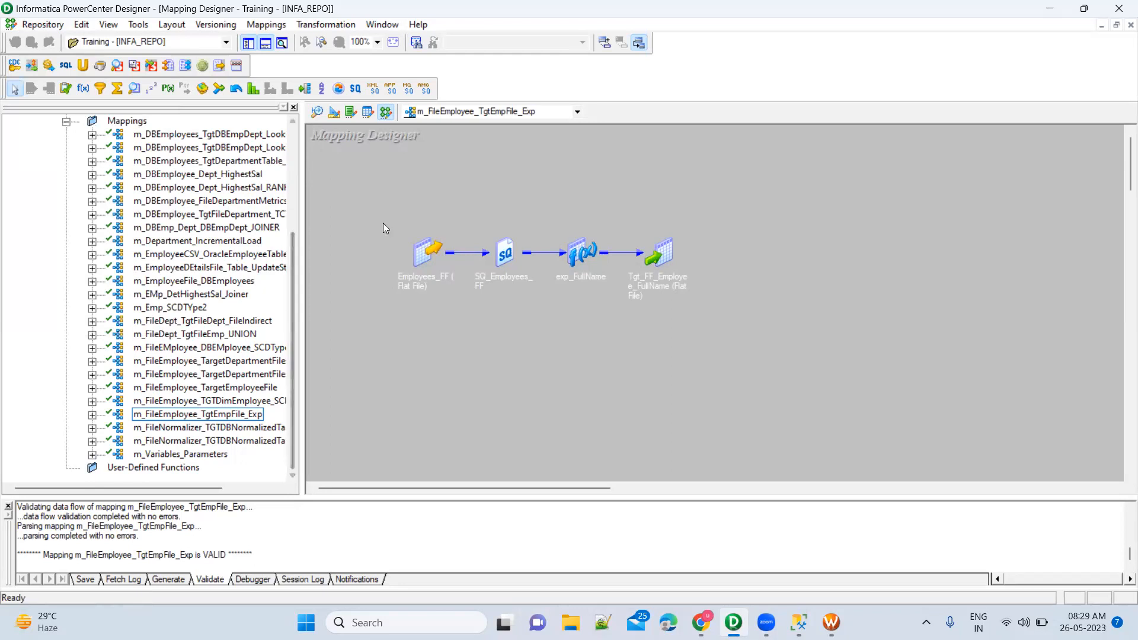
click(39, 29)
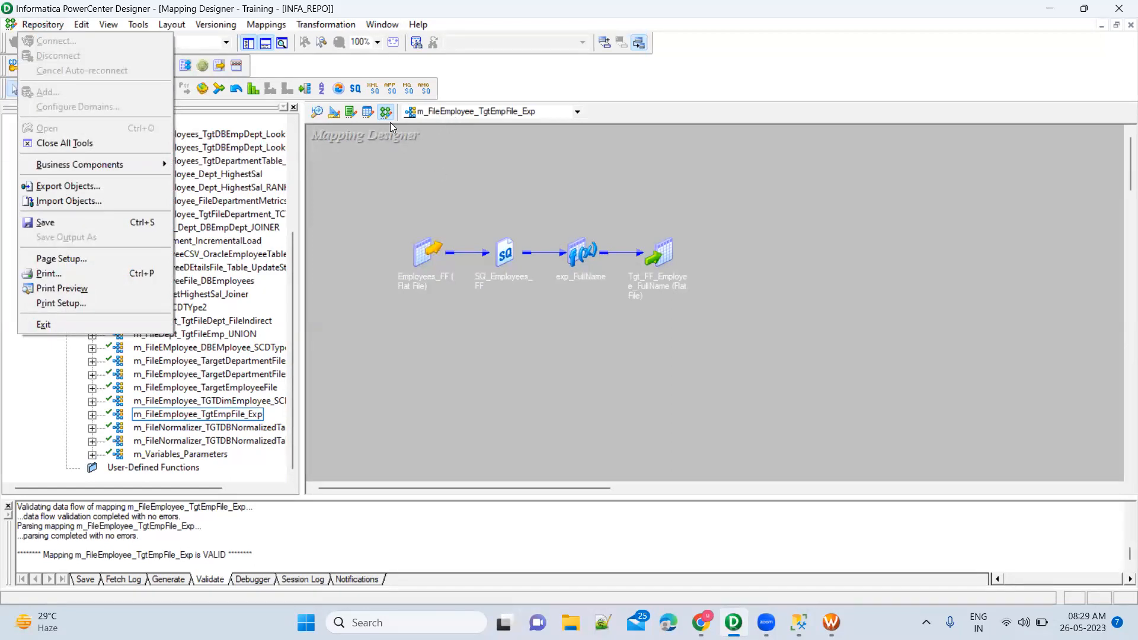
click(96, 186)
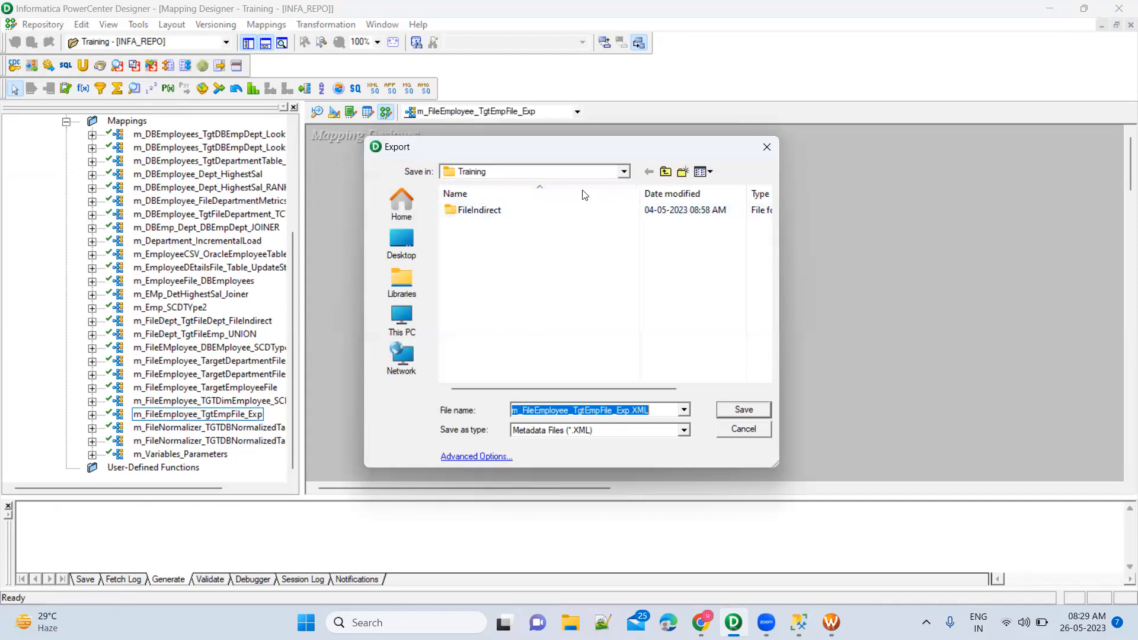
click(625, 173)
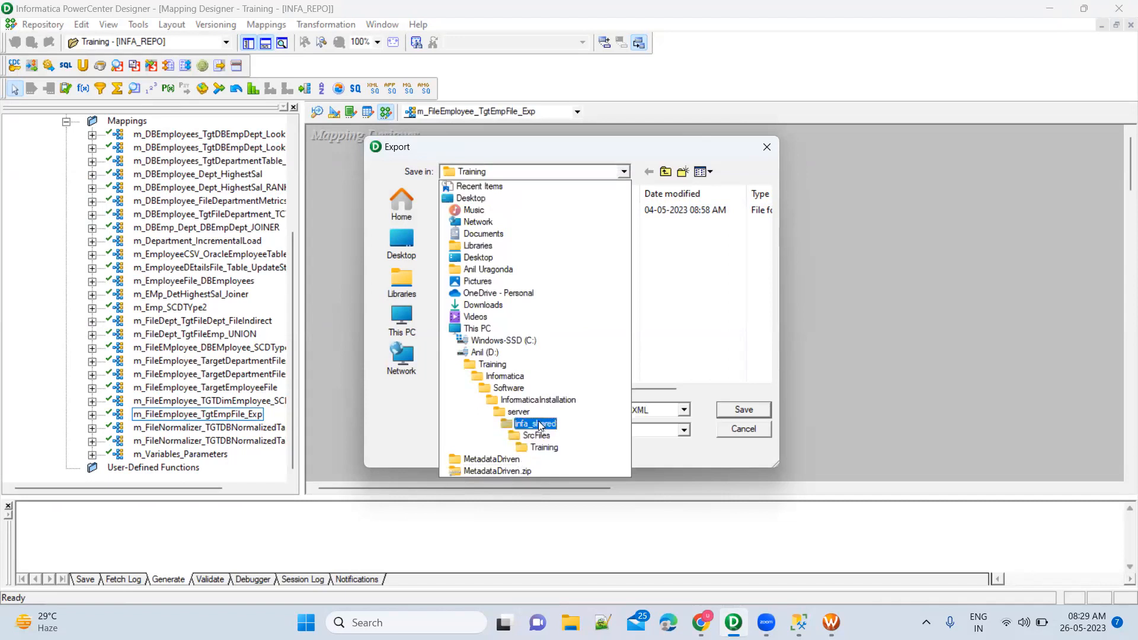
click(537, 425)
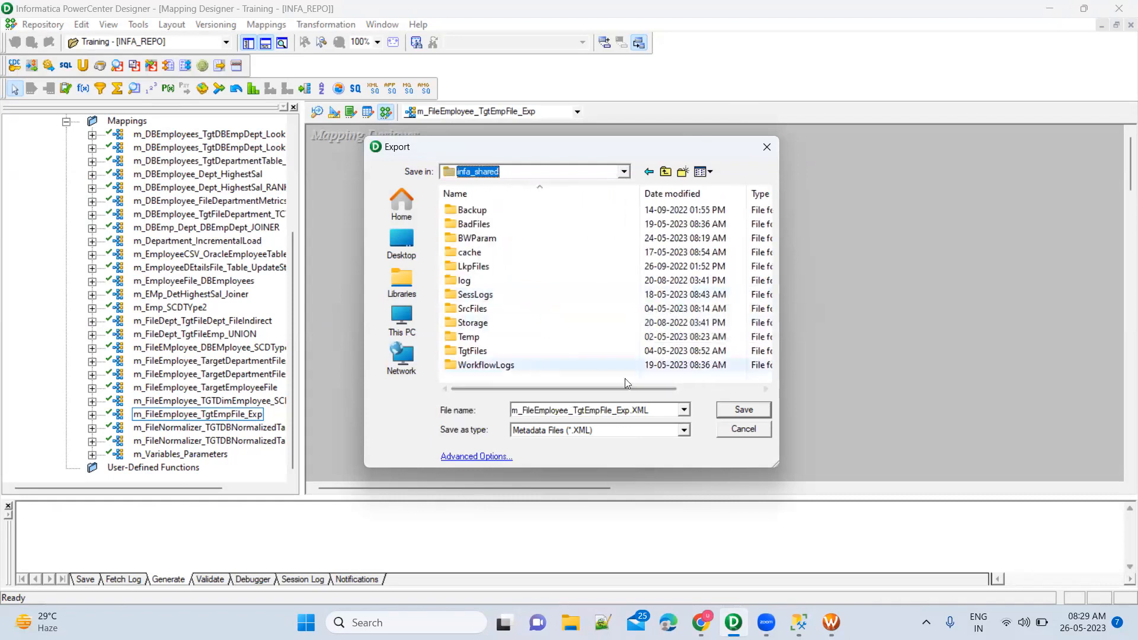
click(752, 409)
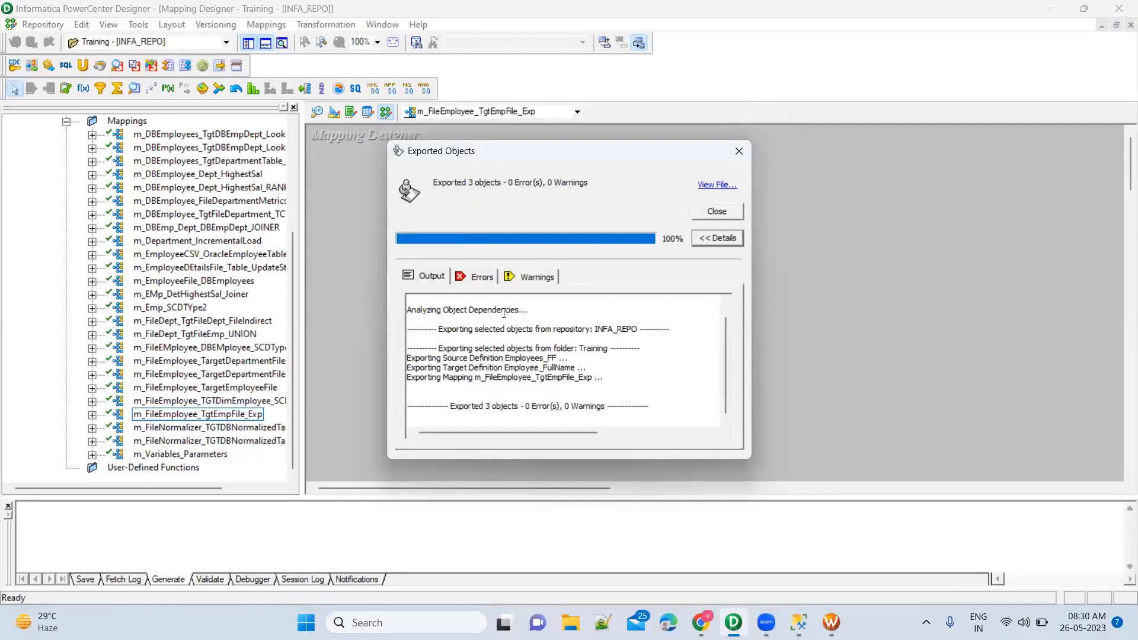
Review the export log for the exported source, target and mapping, and check its errors and warnings.
scroll(544, 344, up, 1)
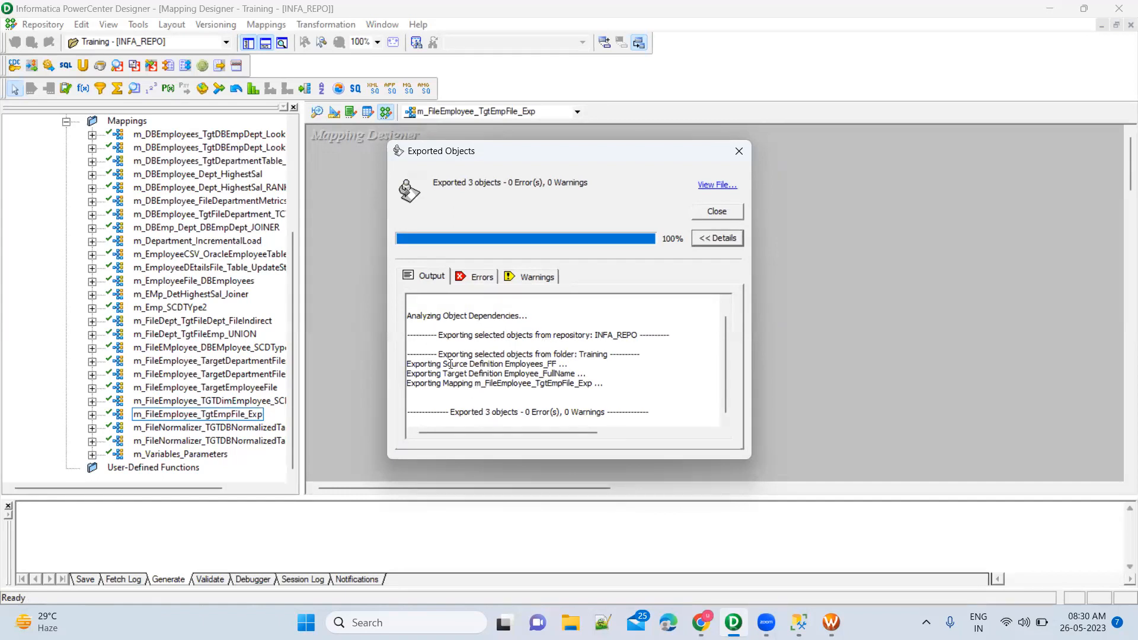
drag(450, 364, 570, 360)
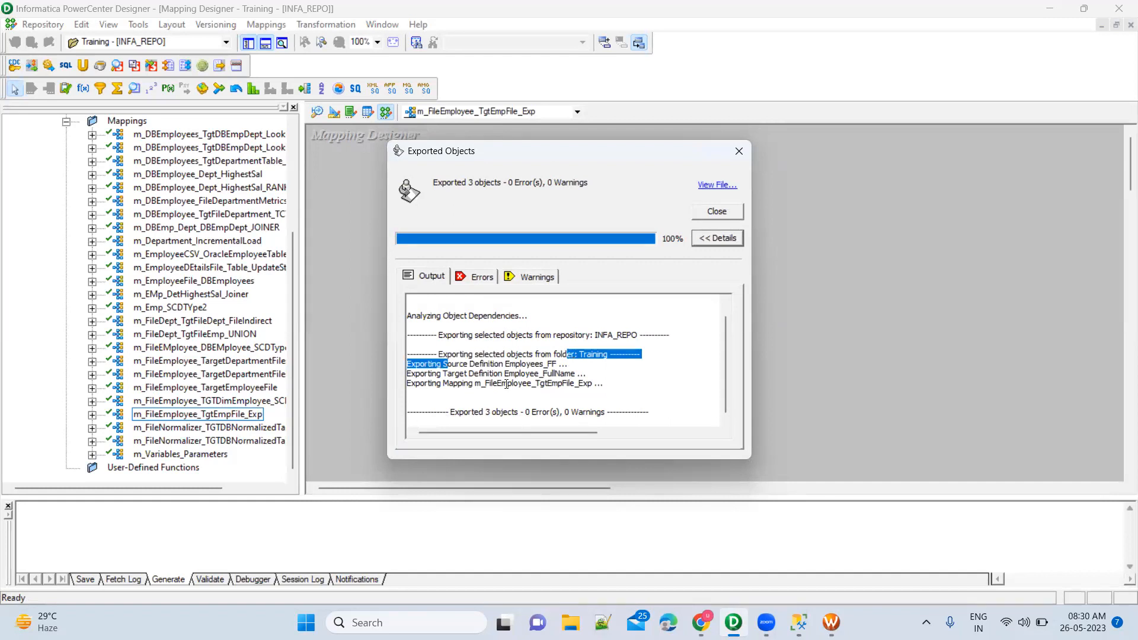
double_click(477, 383)
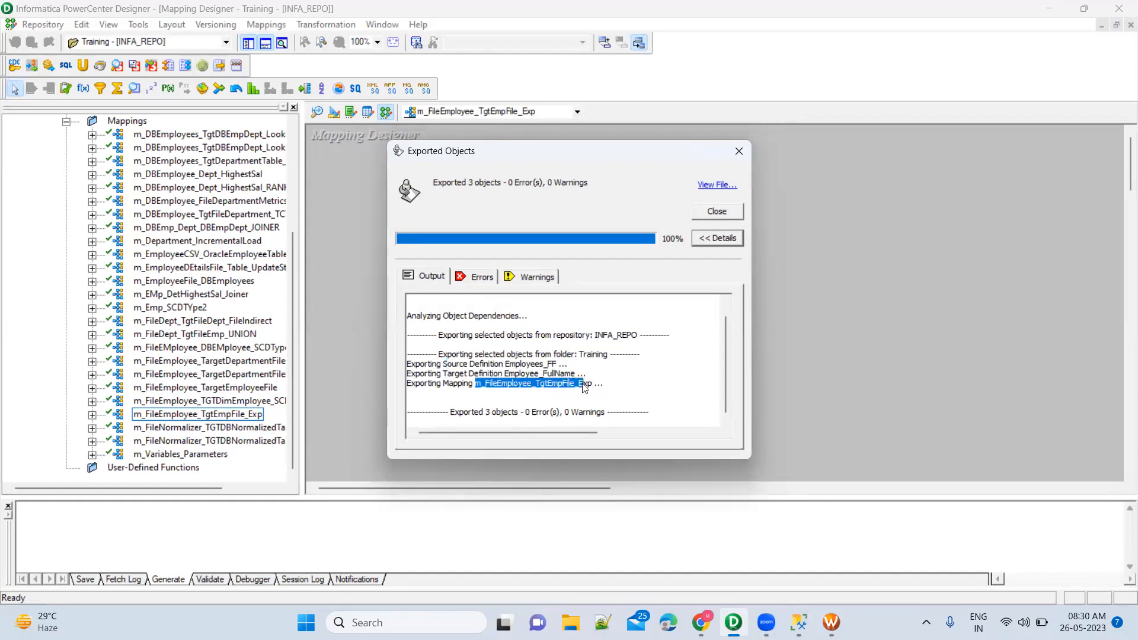
click(489, 374)
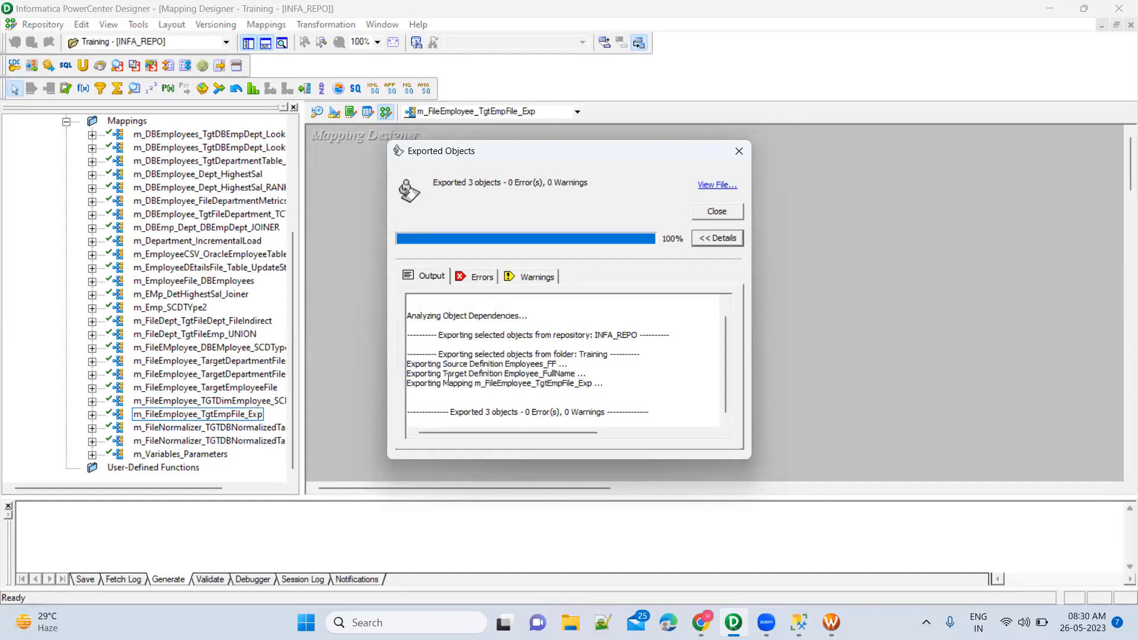
drag(448, 375, 560, 365)
drag(450, 384, 593, 386)
drag(449, 412, 601, 417)
click(480, 278)
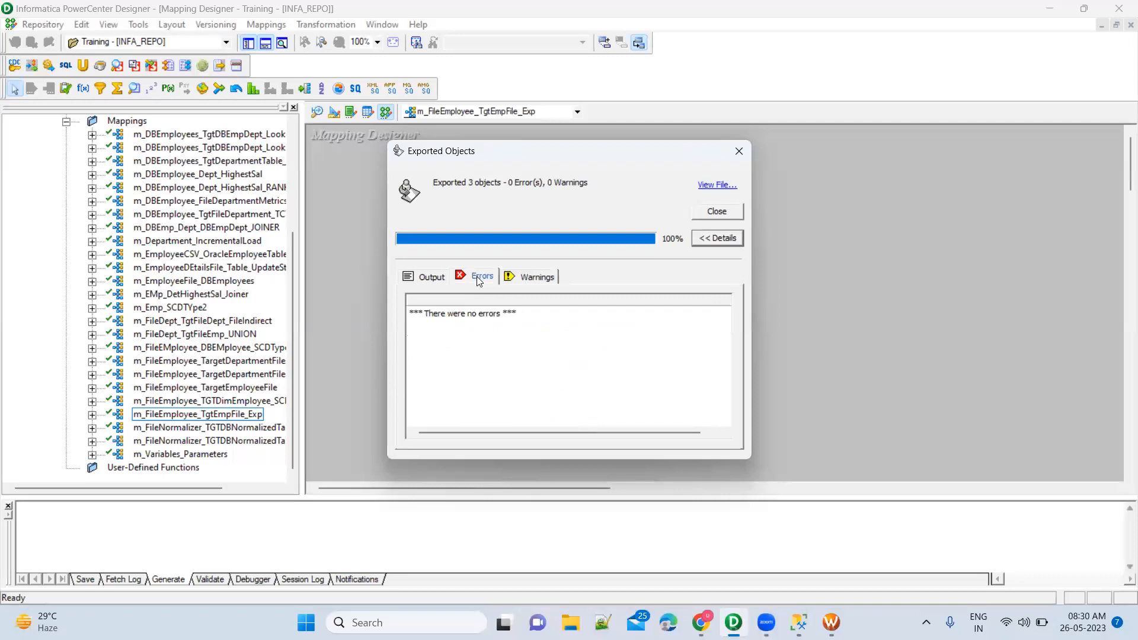
click(530, 280)
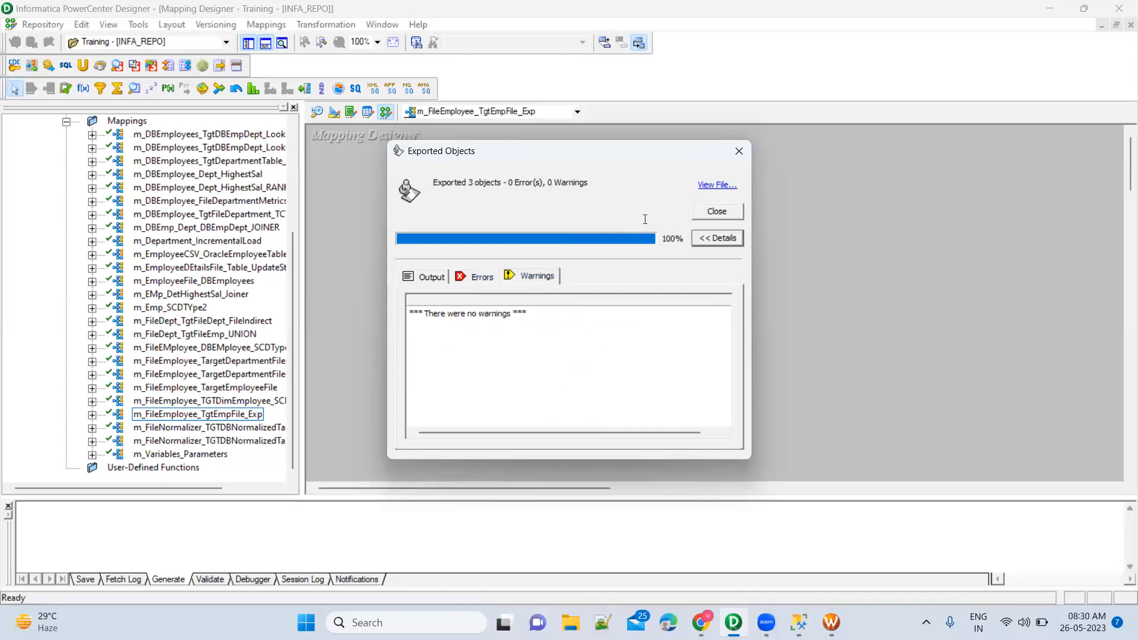
View the exported XML file from the export results, skim its contents, and close it.
click(718, 188)
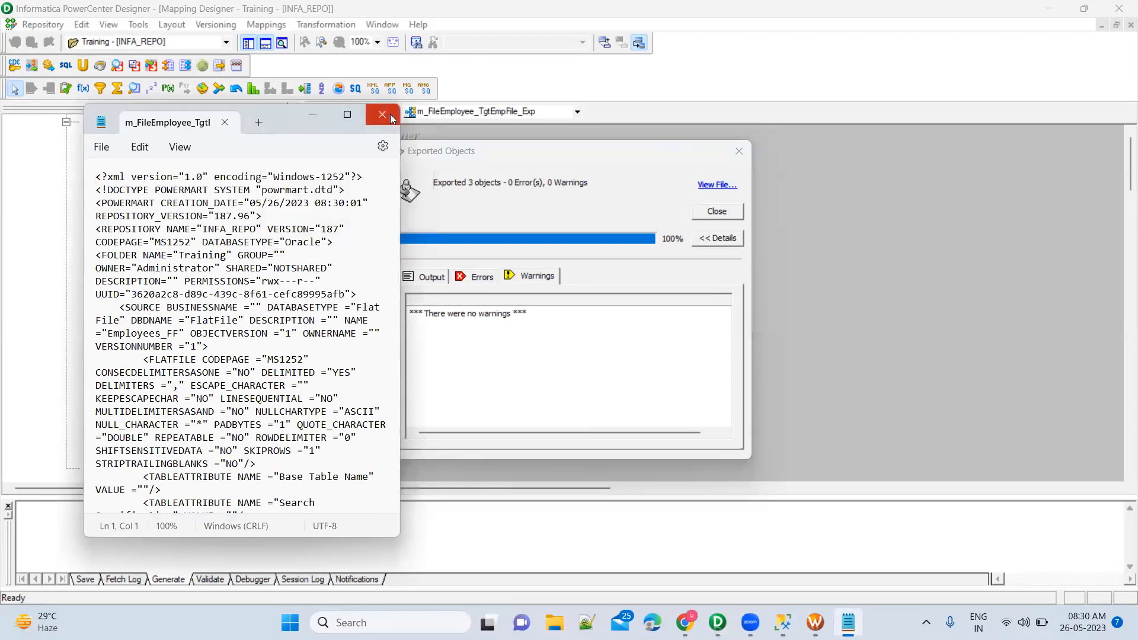
click(347, 114)
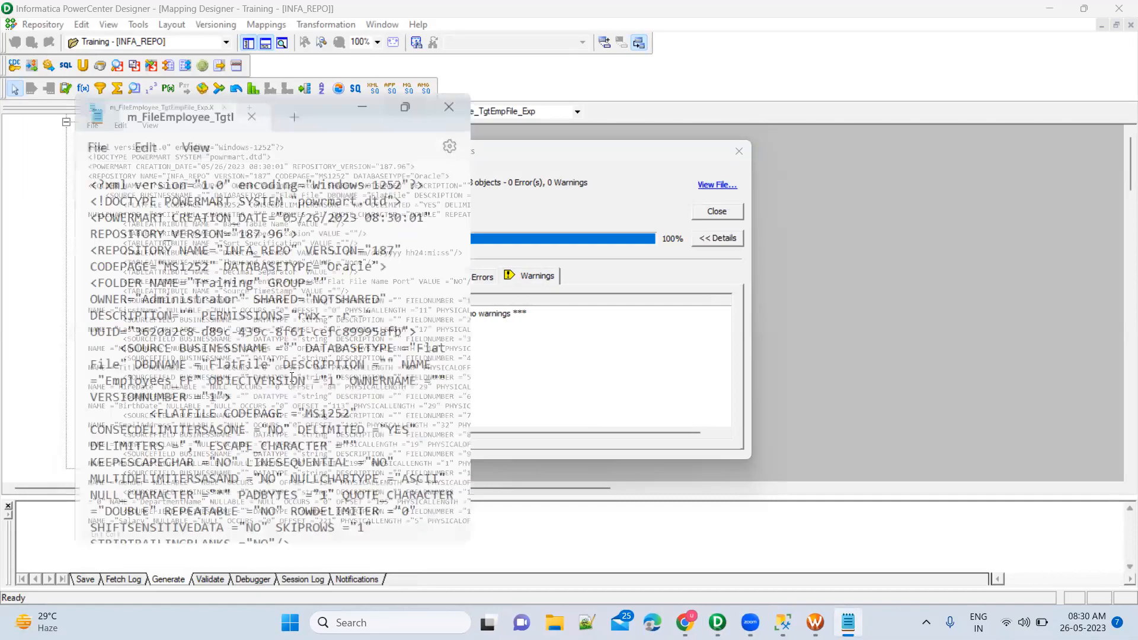
scroll(293, 378, down, 20)
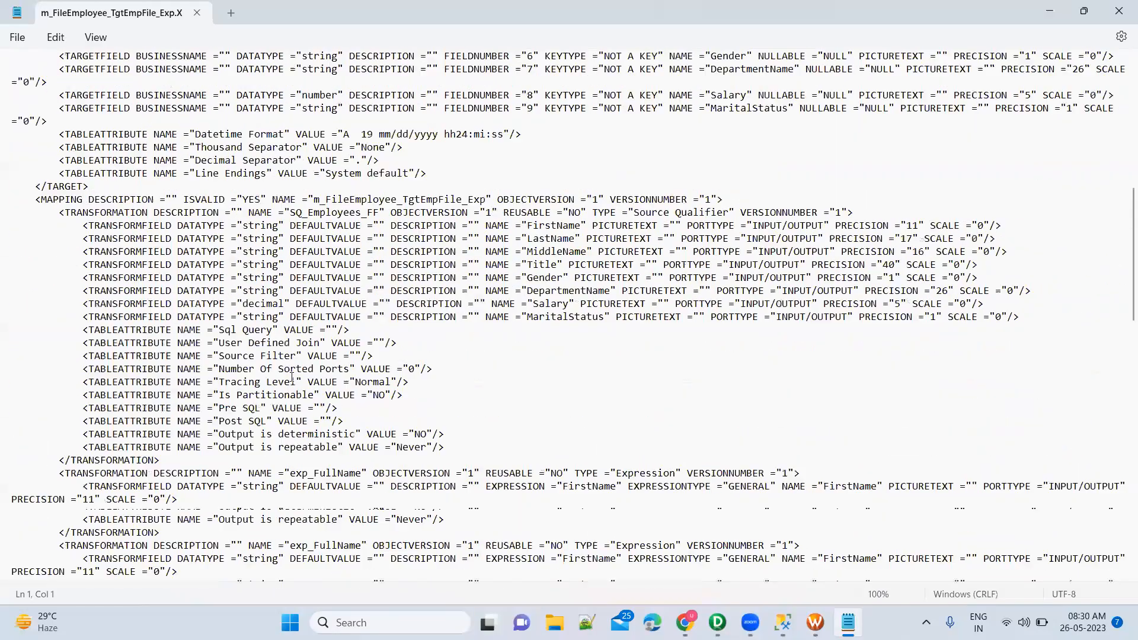
scroll(292, 377, down, 20)
scroll(293, 378, up, 20)
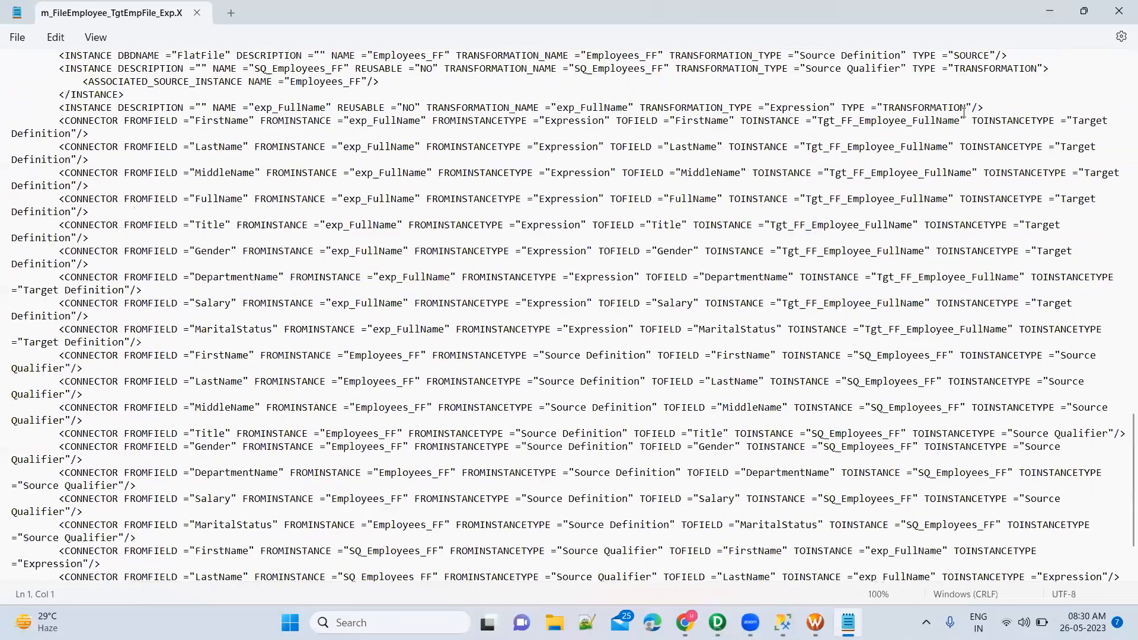
click(1122, 13)
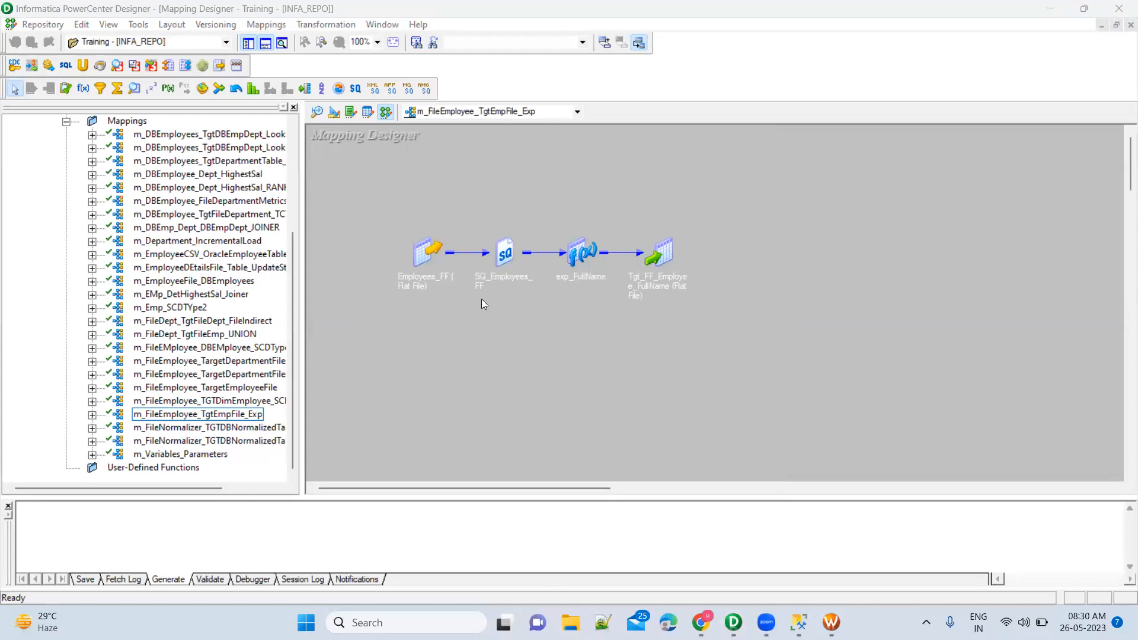
Switch to File Explorer and locate m_FileEmployee_TgtEmpFile_Exp.XML in the infa_shared folder.
key(super+e)
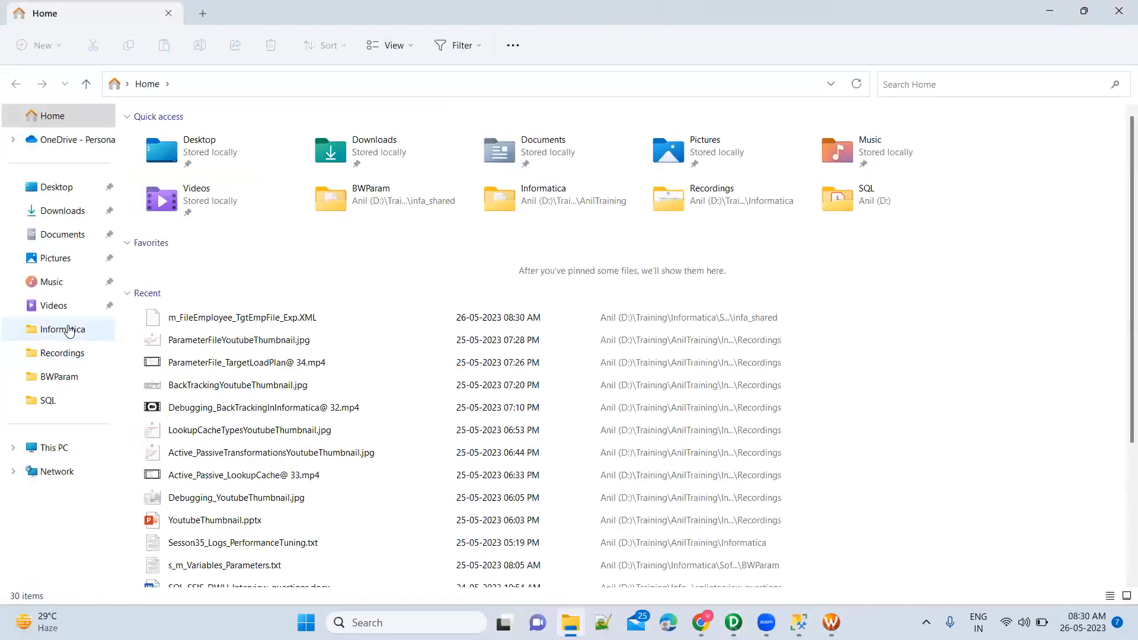
click(57, 377)
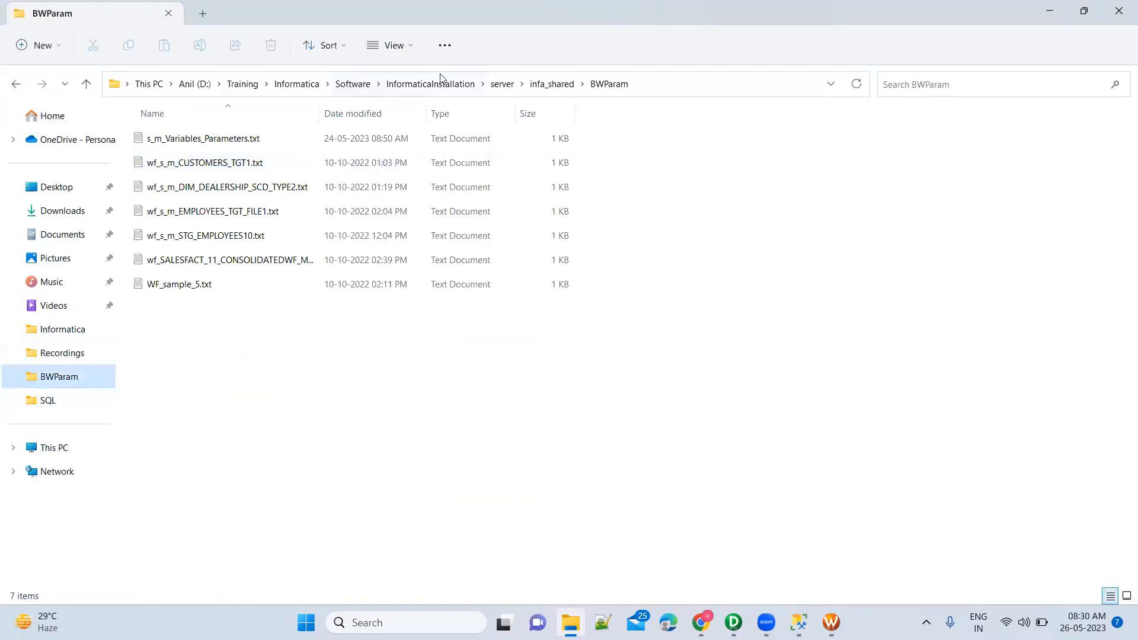
click(548, 85)
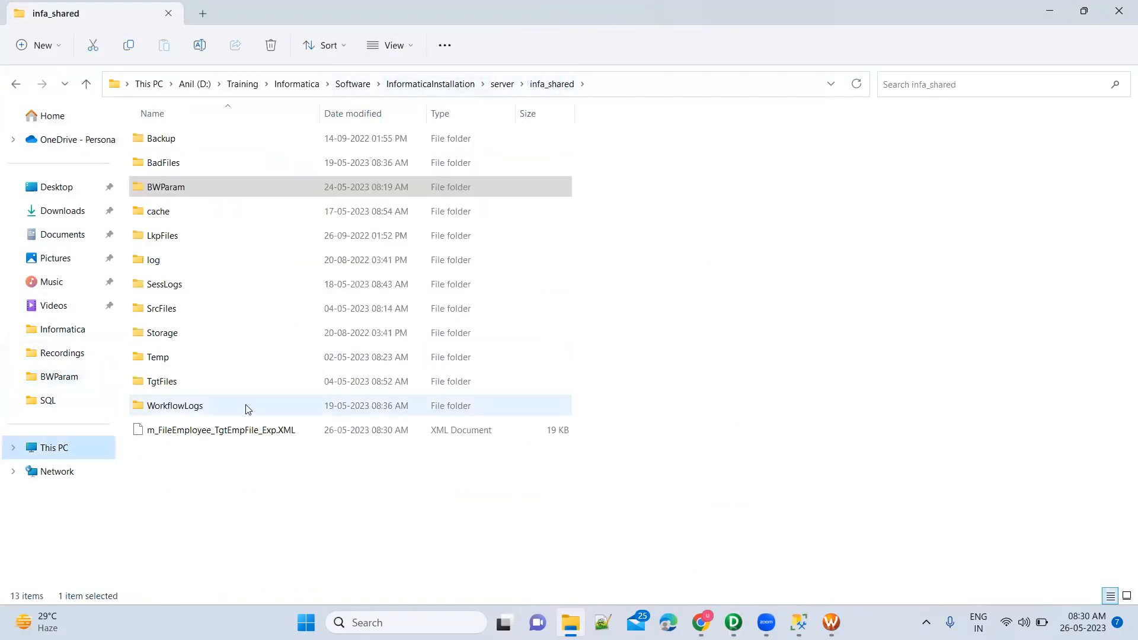
click(241, 429)
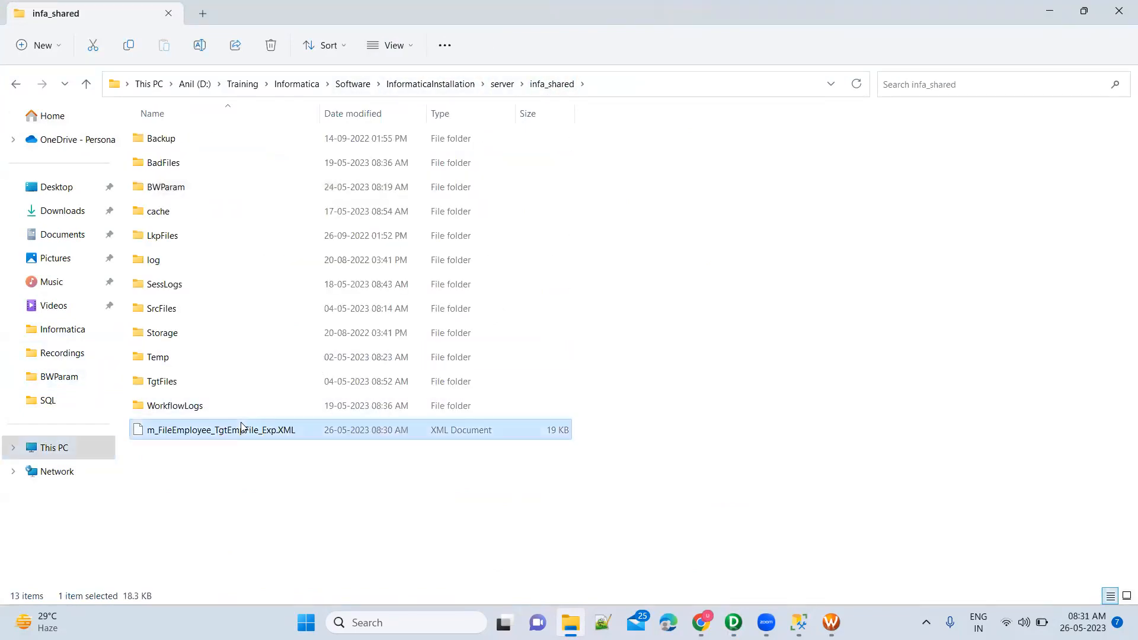
key(super)
text(note)
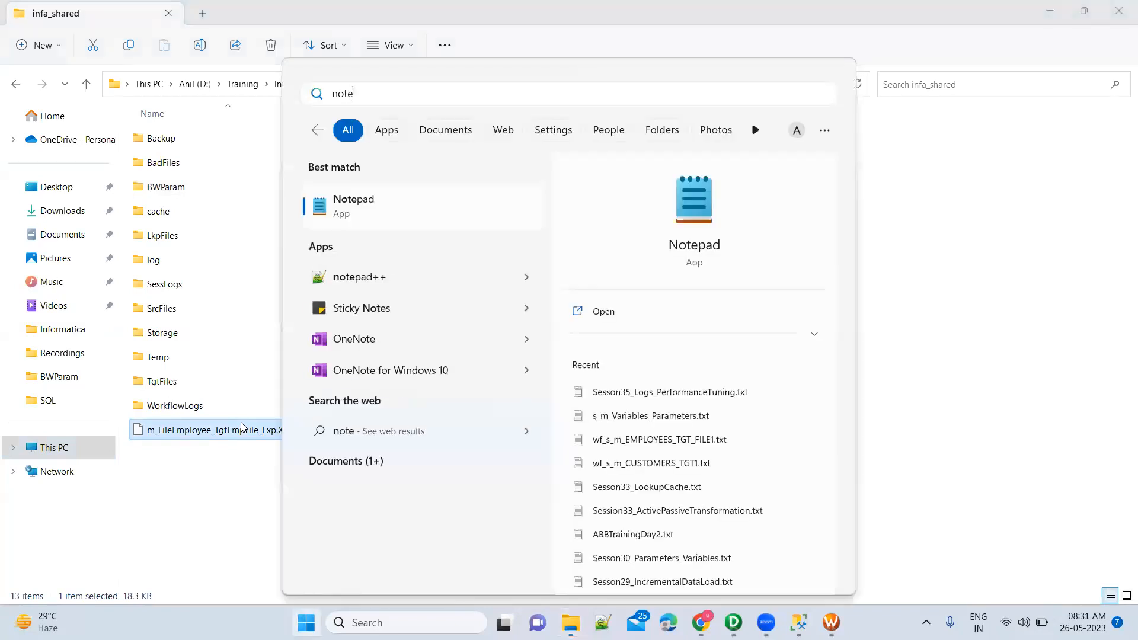
key(Return)
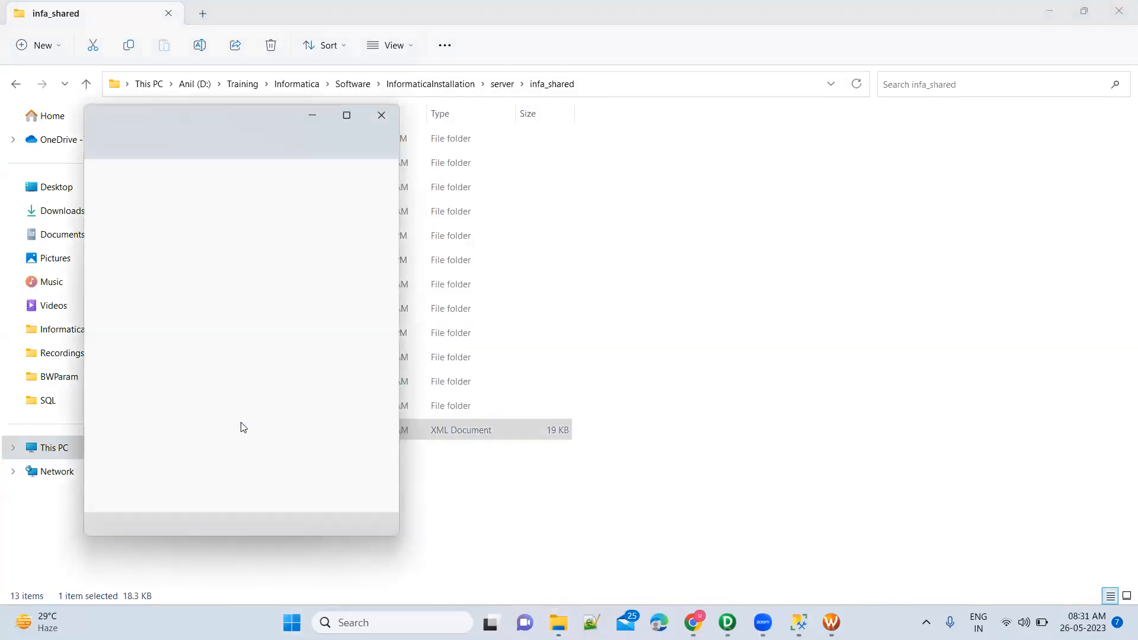
click(387, 116)
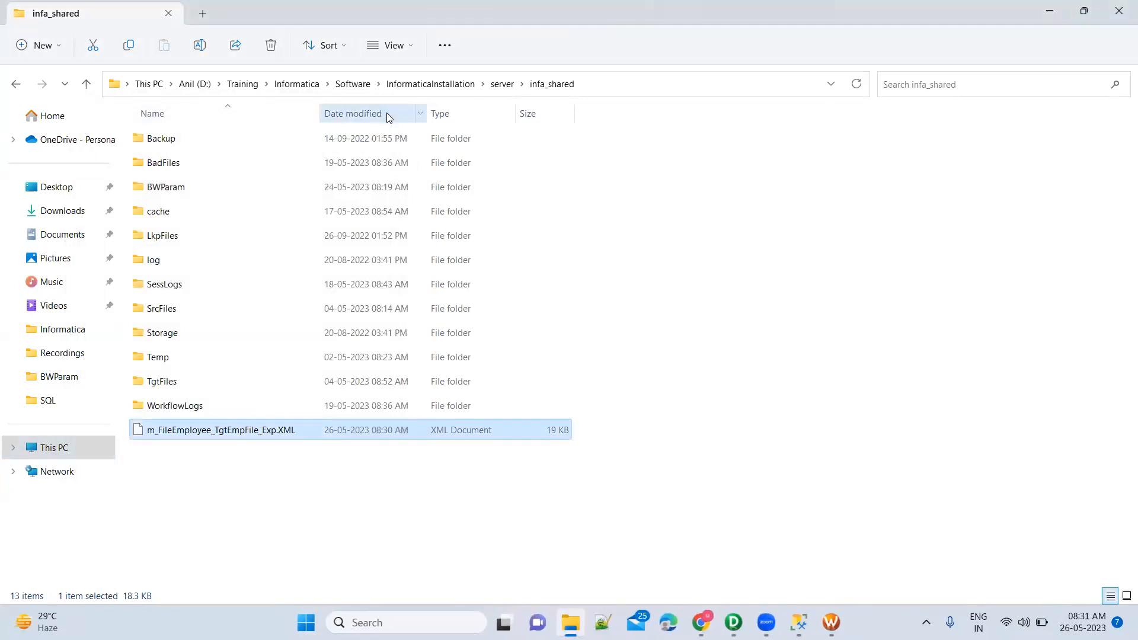
key(super+n)
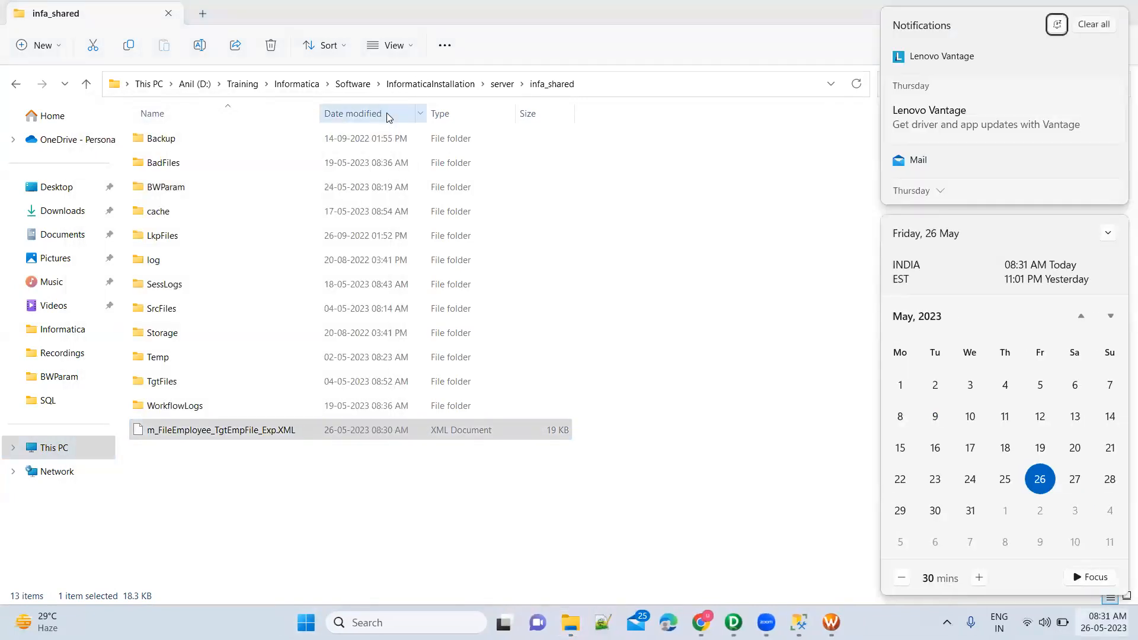
key(Escape)
Find Notepad++ through the Windows search and launch it.
key(super)
text(notepad)
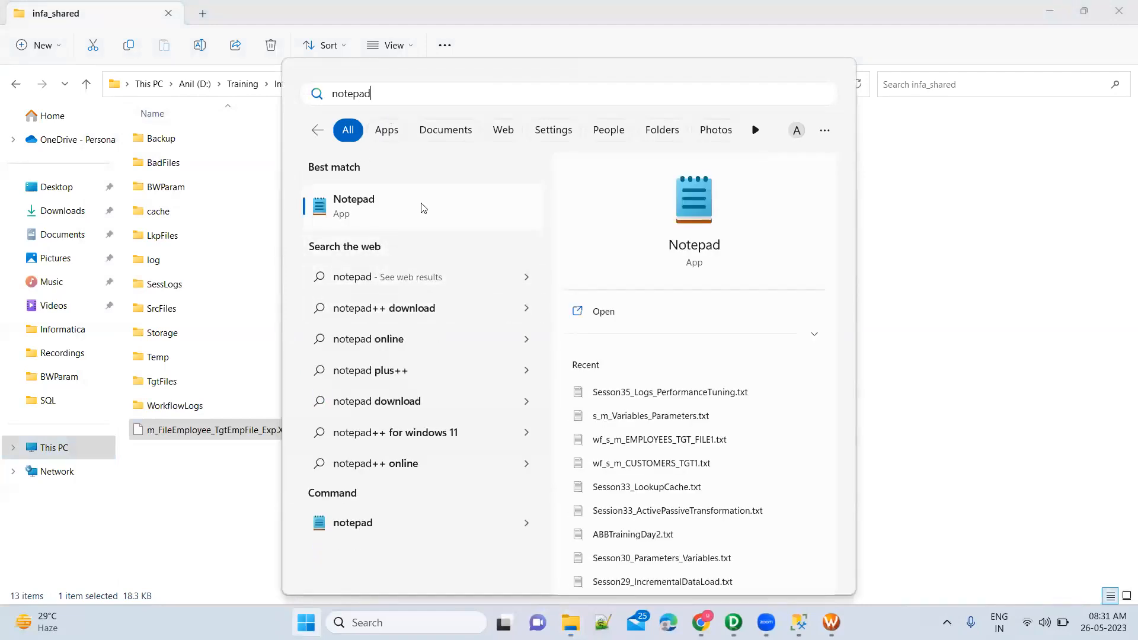
key(BackSpace)
key(BackSpace)
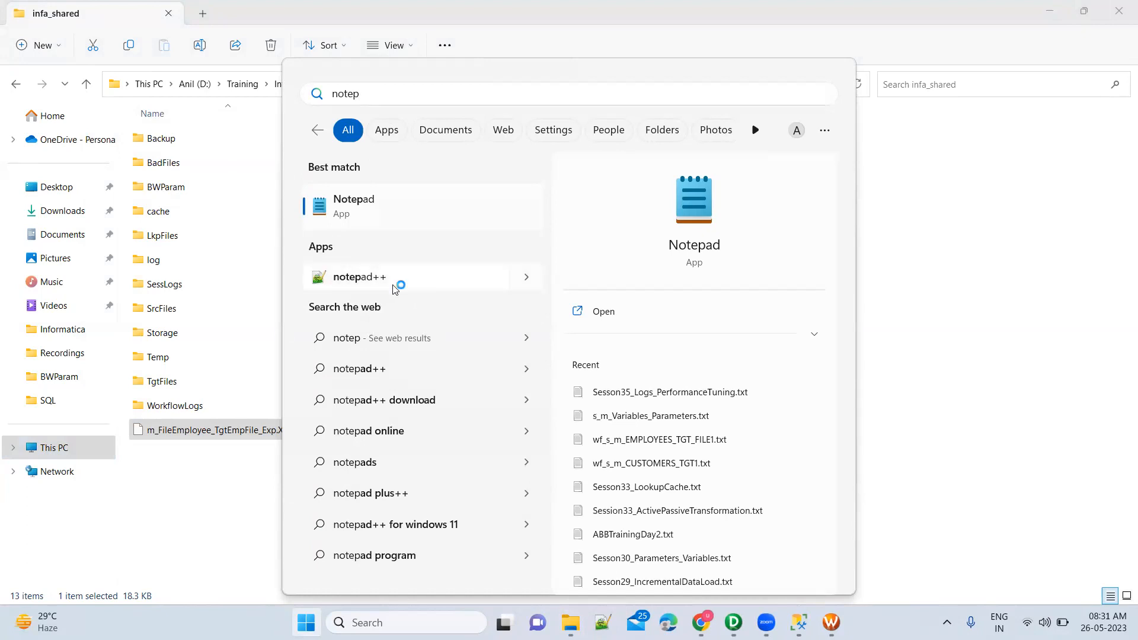
click(395, 289)
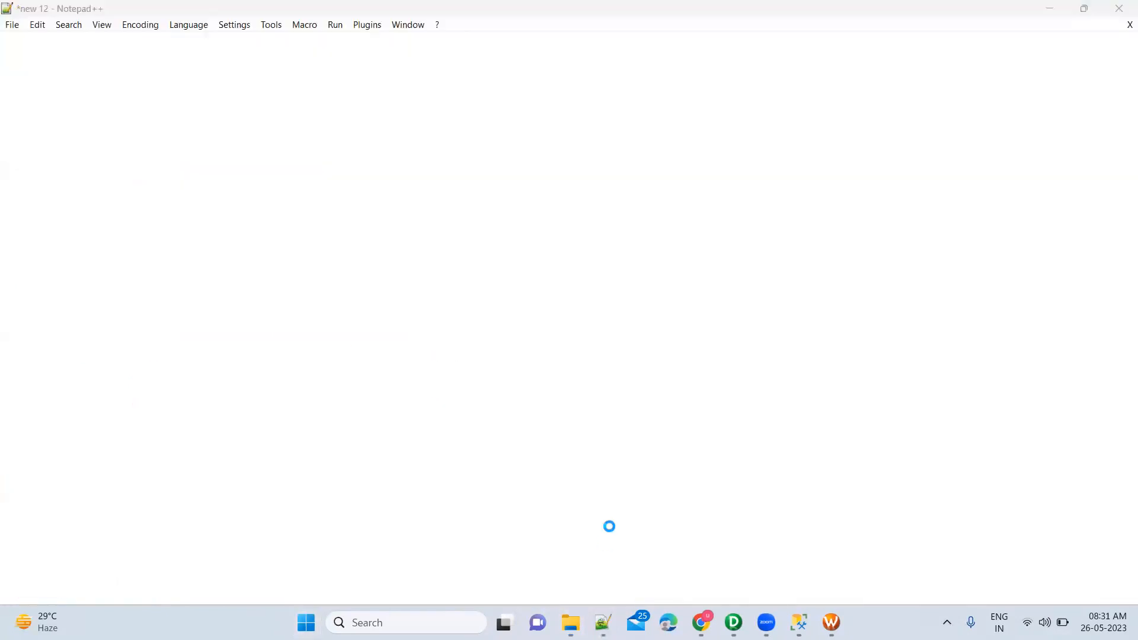
Open m_FileEmployee_TgtEmpFile_Exp.XML from the infa_shared folder in Notepad++.
key(alt+Tab)
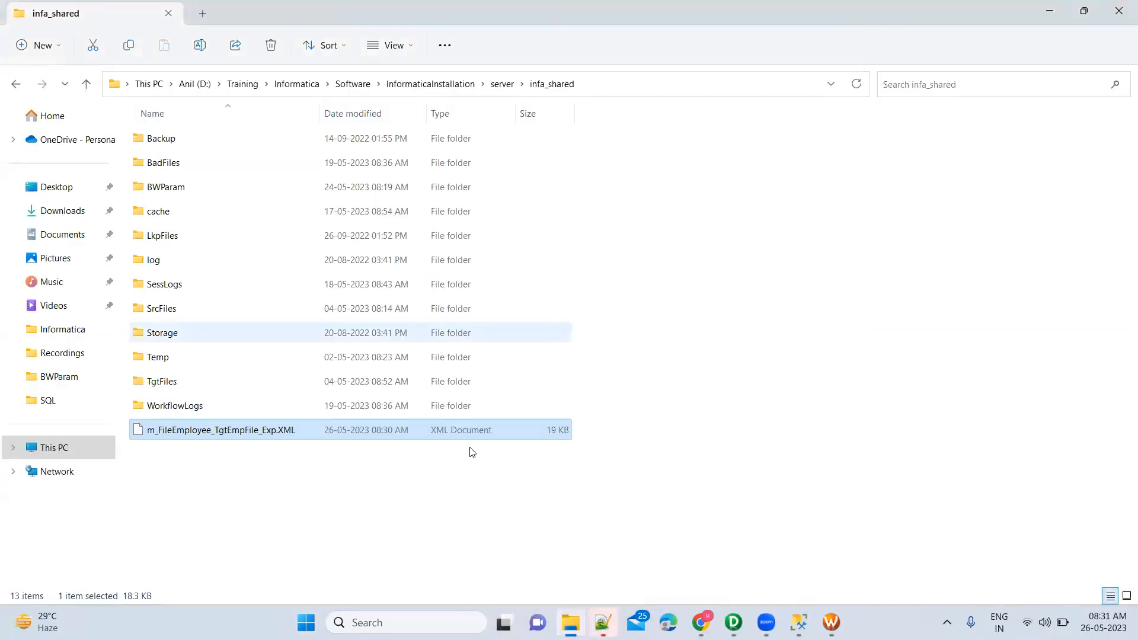
key(super+Down)
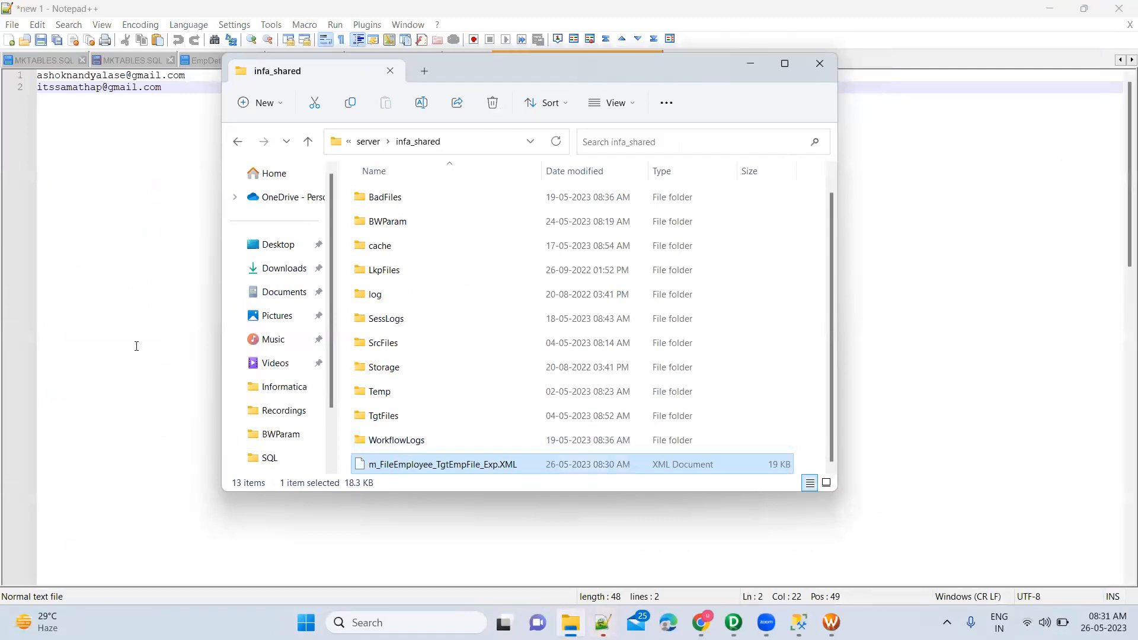
key(Return)
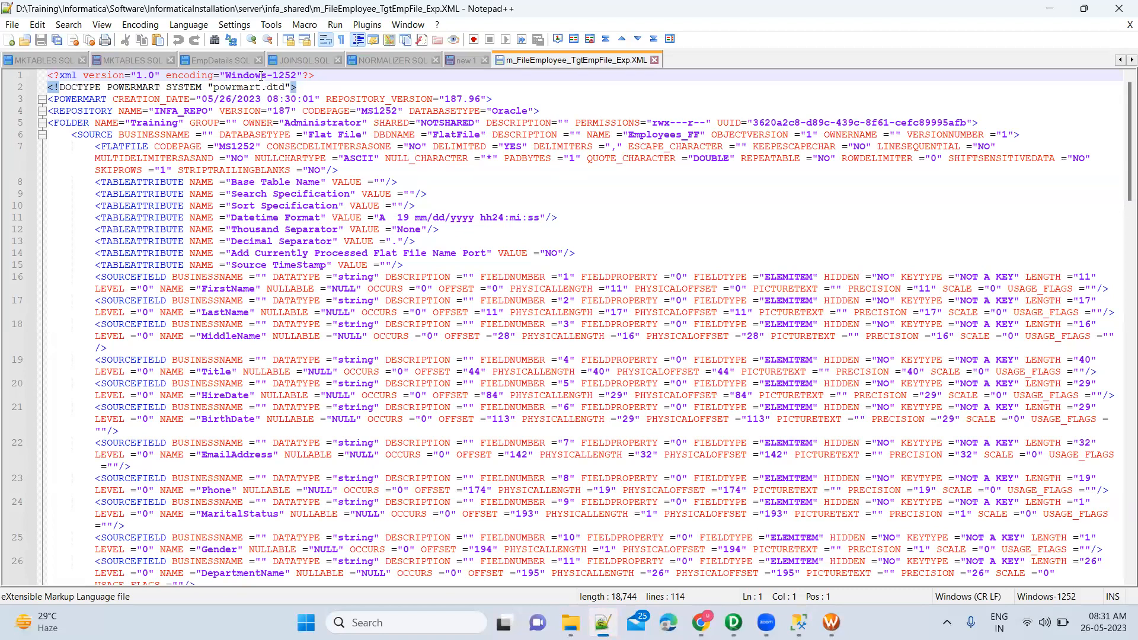
Examine the repository name, folder name and owner attributes in the XML file's header lines.
double_click(191, 110)
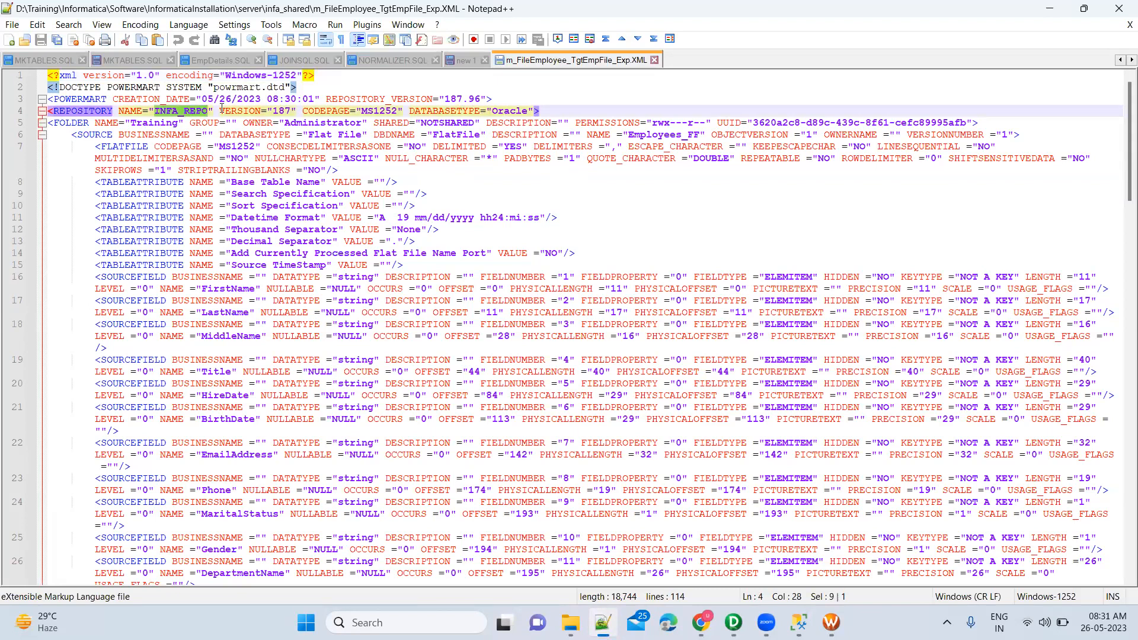
double_click(154, 122)
click(337, 124)
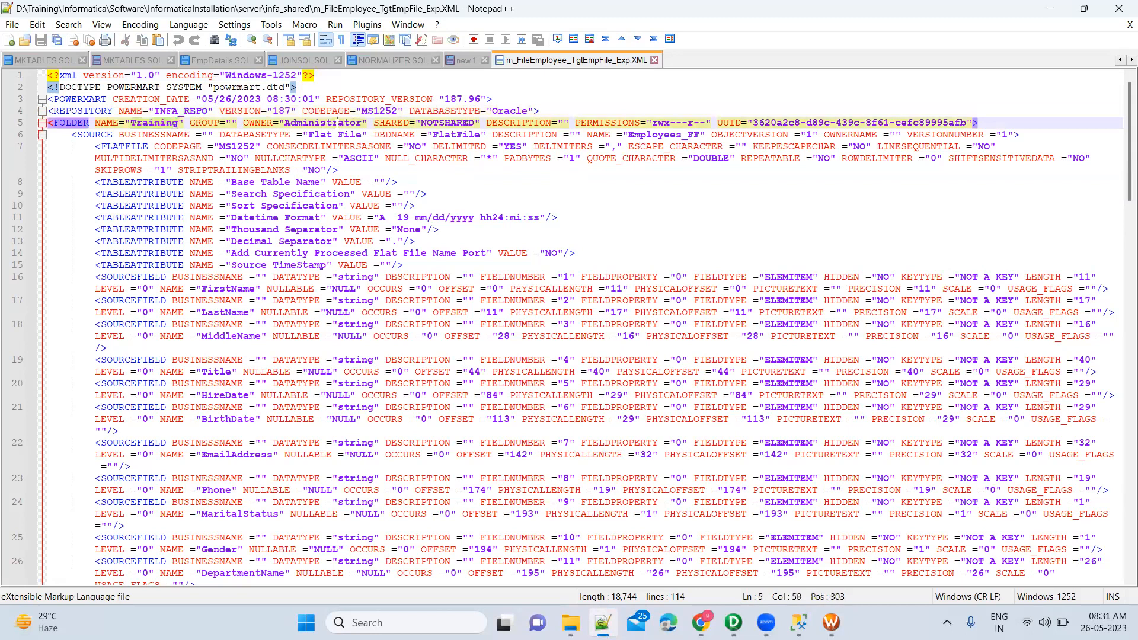
double_click(337, 125)
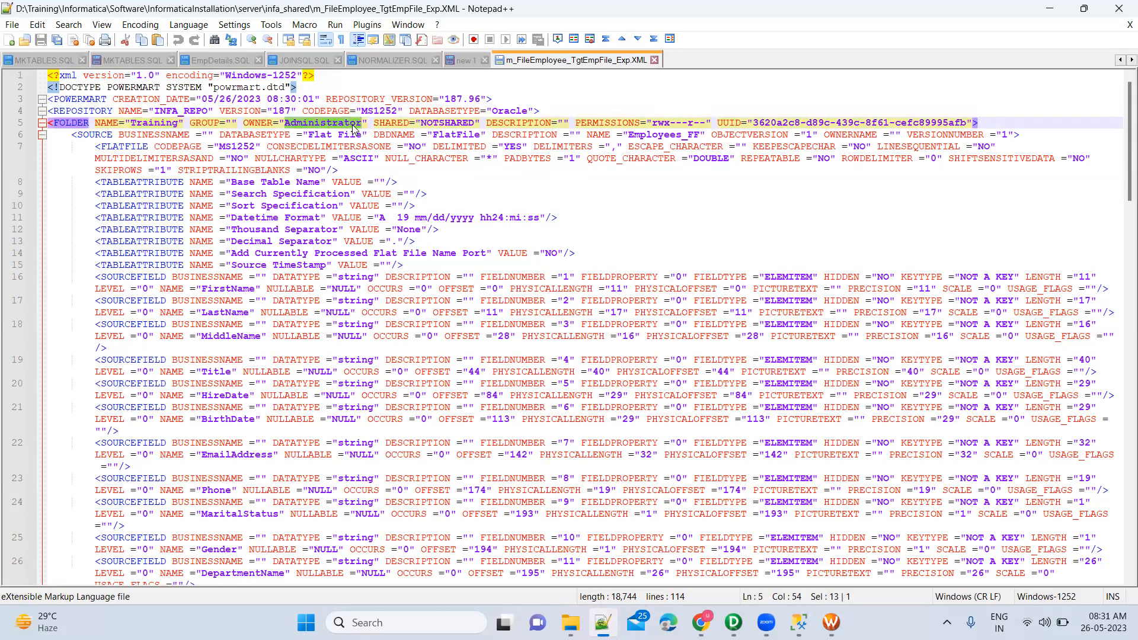
Examine the Employees_FF SOURCE element, including its table attributes and source field definitions, through to its closing tag.
click(189, 138)
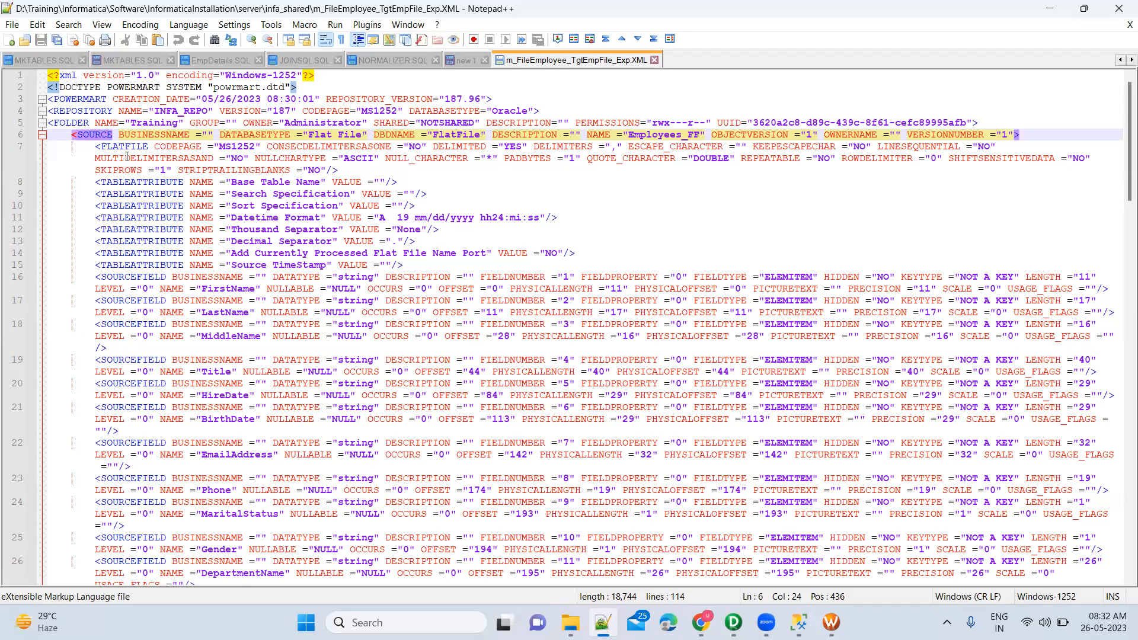
double_click(148, 183)
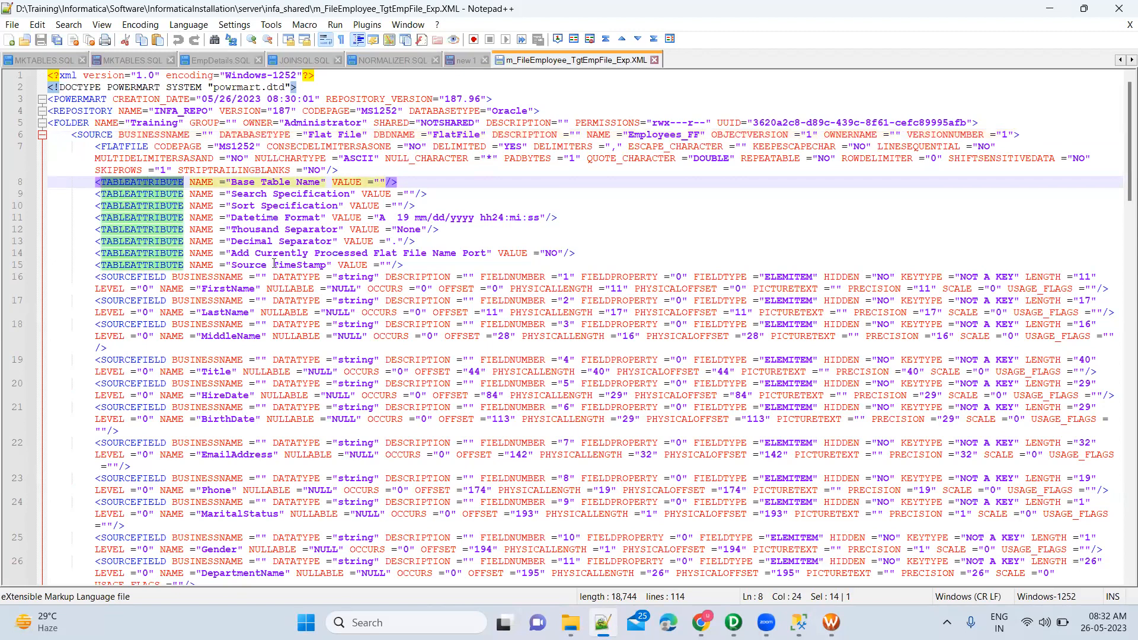
scroll(274, 265, down, 2)
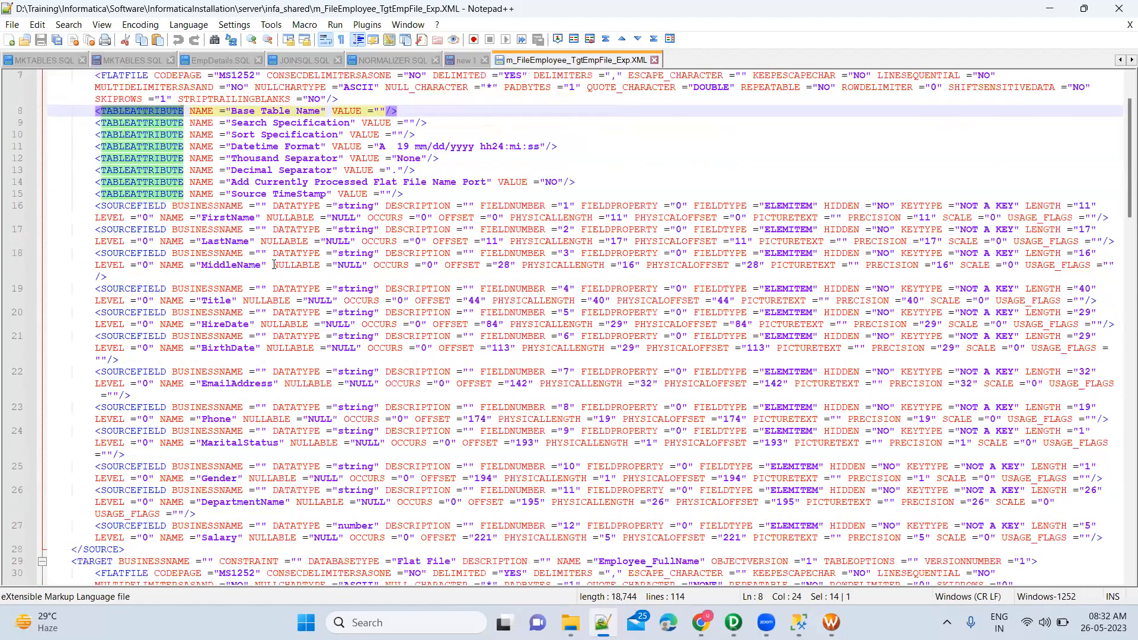
double_click(161, 206)
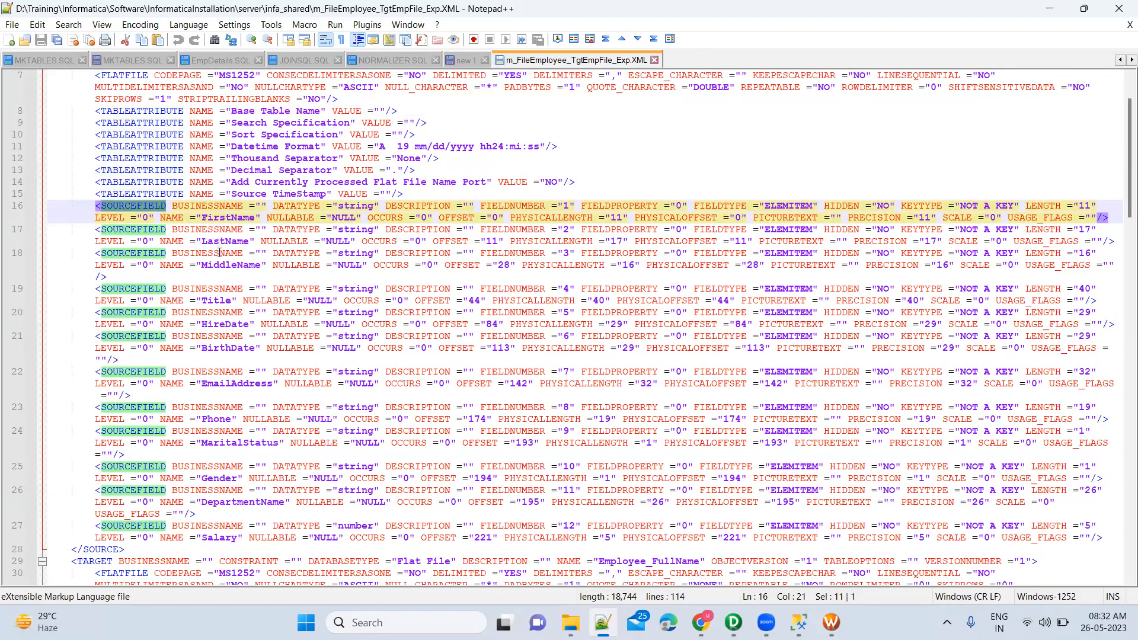
scroll(235, 393, down, 3)
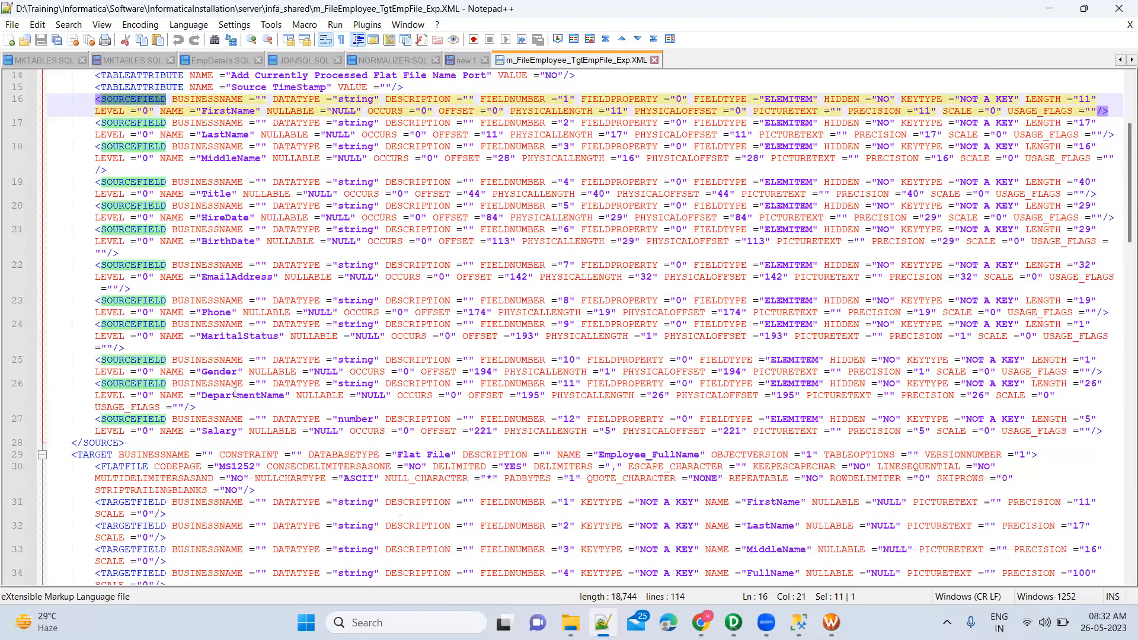
scroll(149, 194, up, 5)
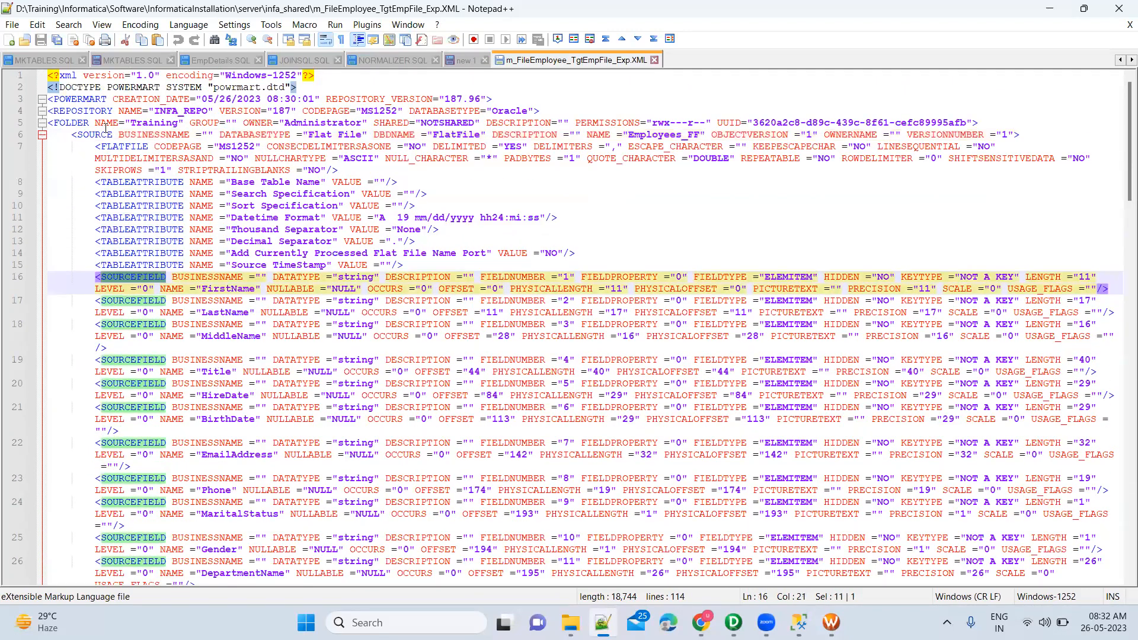
click(105, 127)
double_click(97, 134)
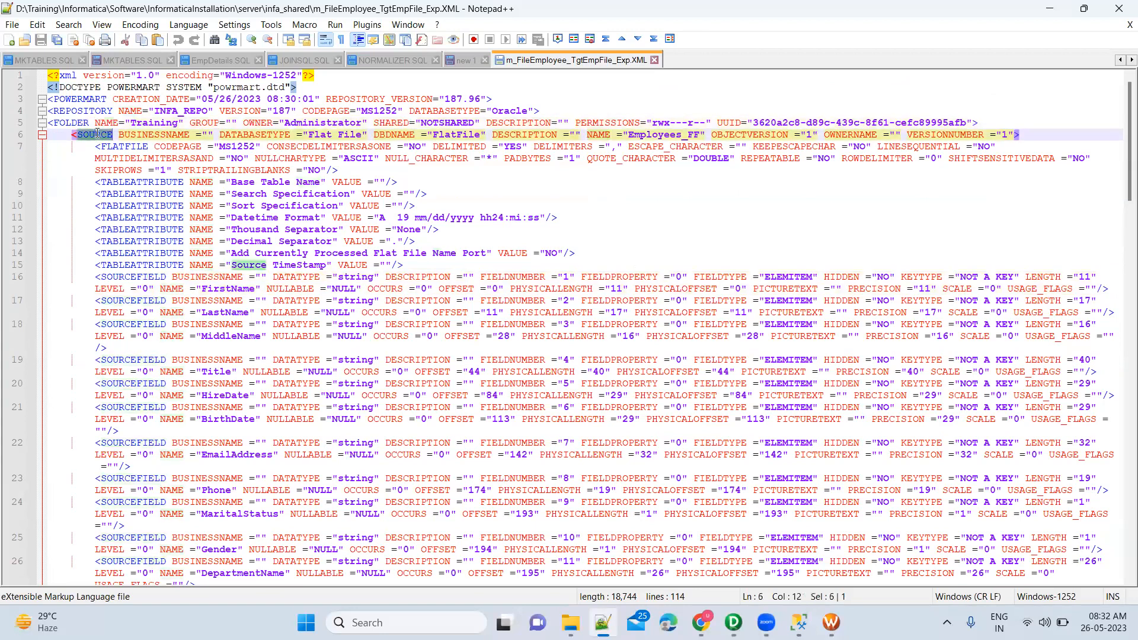
scroll(120, 486, down, 4)
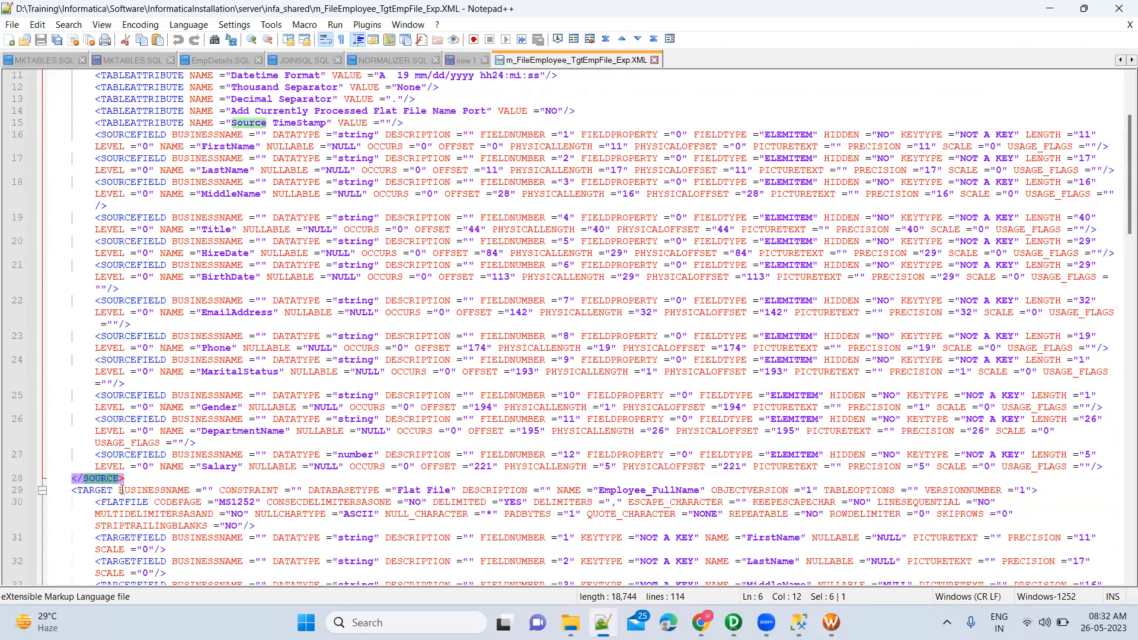
scroll(177, 277, up, 2)
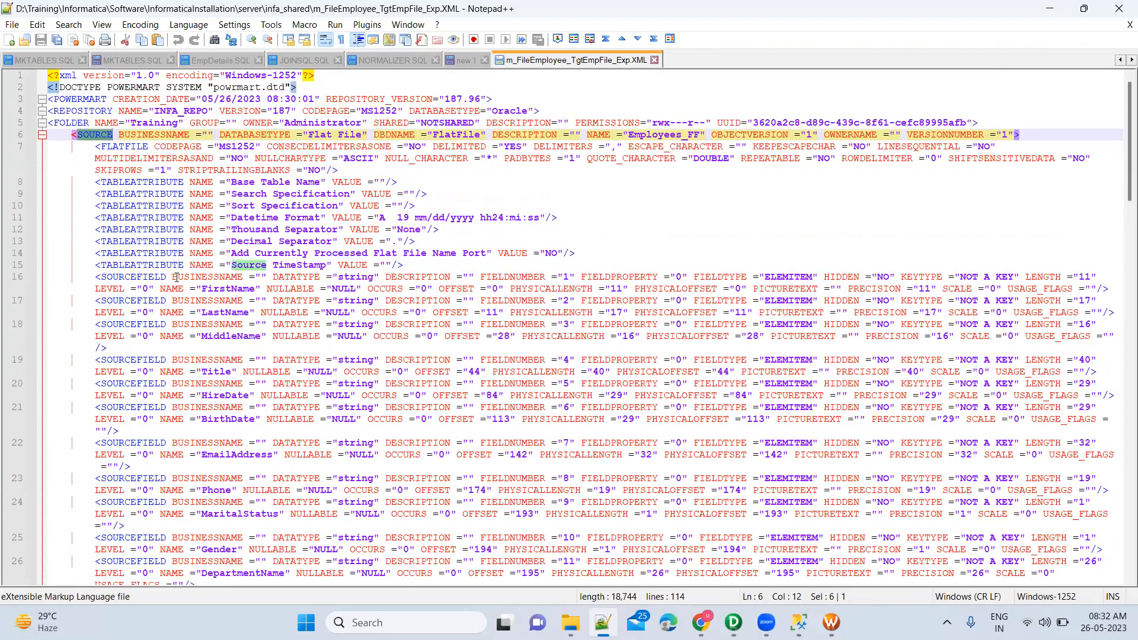
Collapse the Employees_FF SOURCE block and the Employee_FullName TARGET block in the XML file.
click(42, 136)
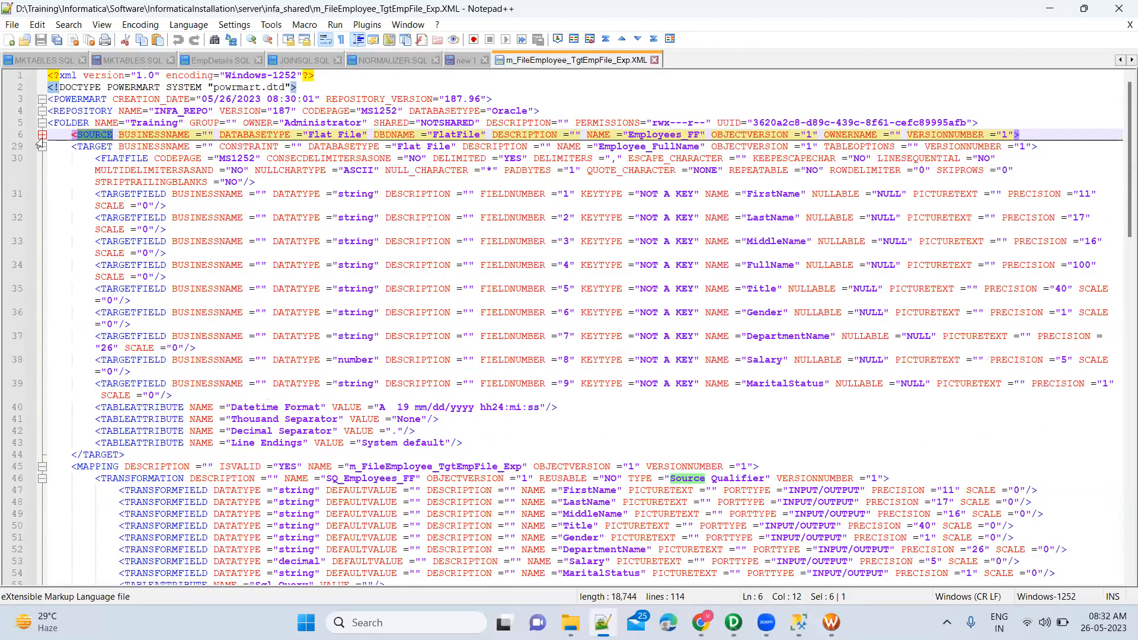
click(41, 137)
click(42, 137)
click(42, 147)
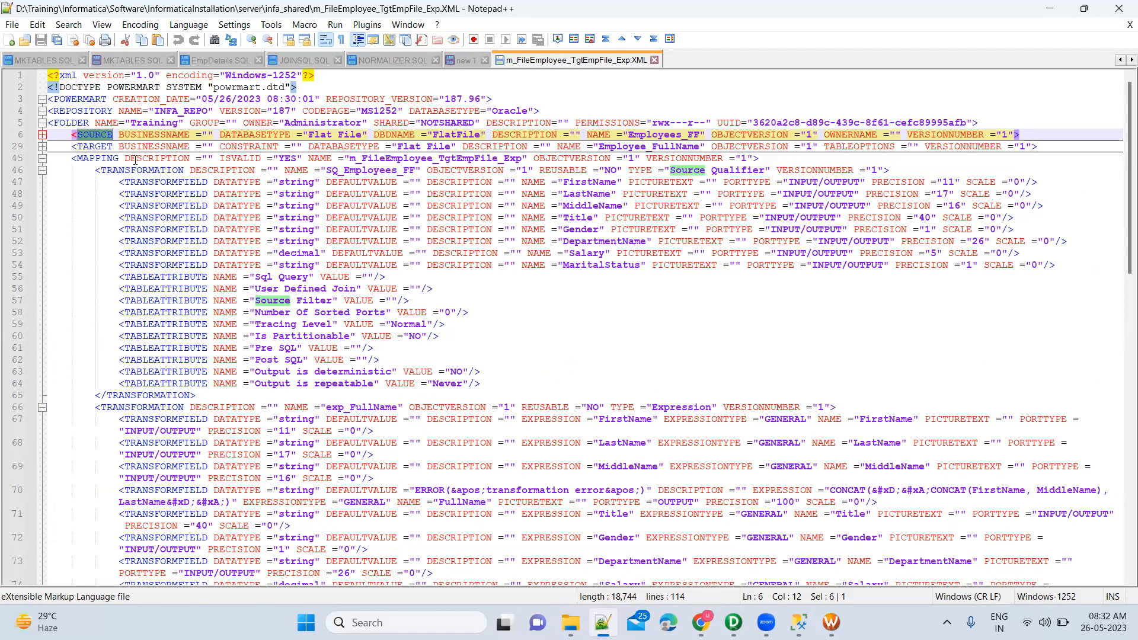
Examine the fields and attributes of the SQ_Employees_FF and exp_FullName transformations inside the MAPPING element.
double_click(364, 172)
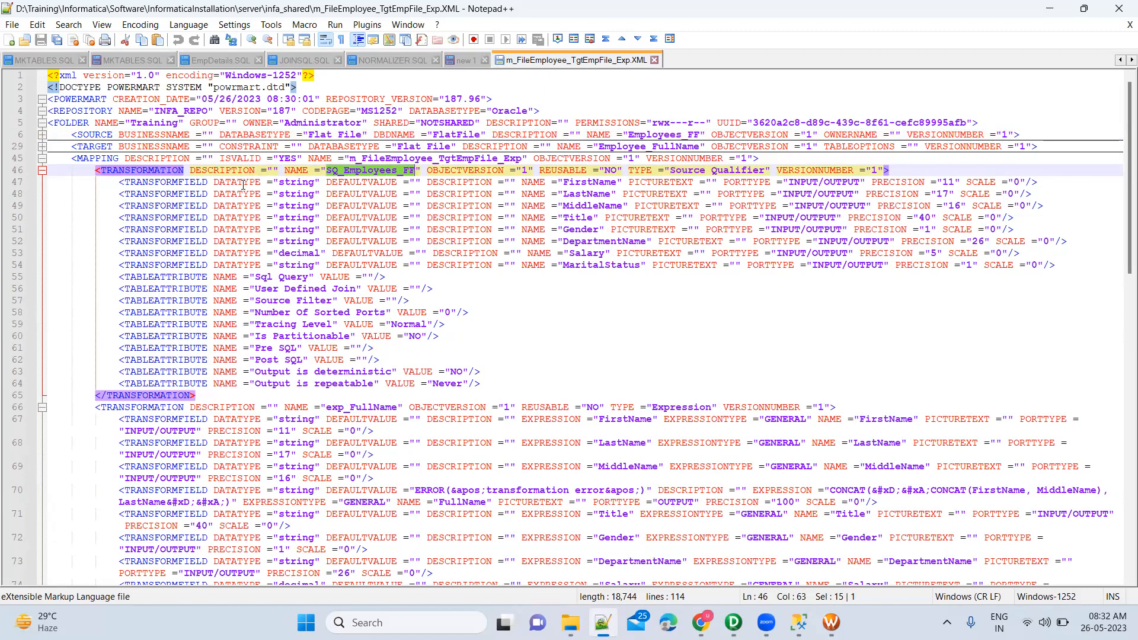
drag(244, 184, 262, 383)
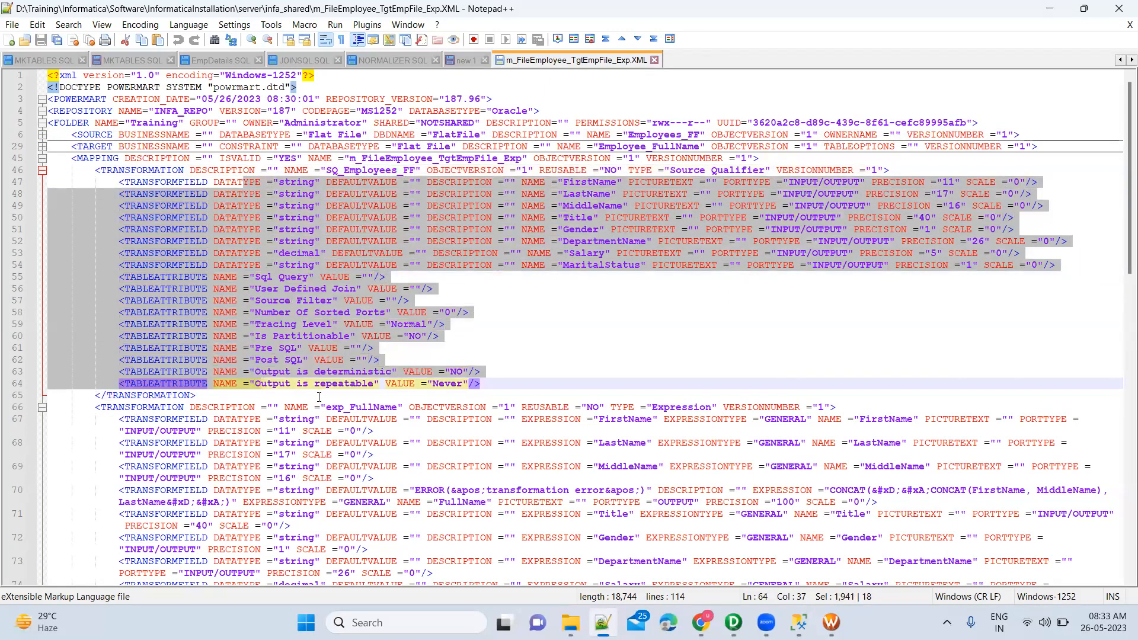
double_click(339, 407)
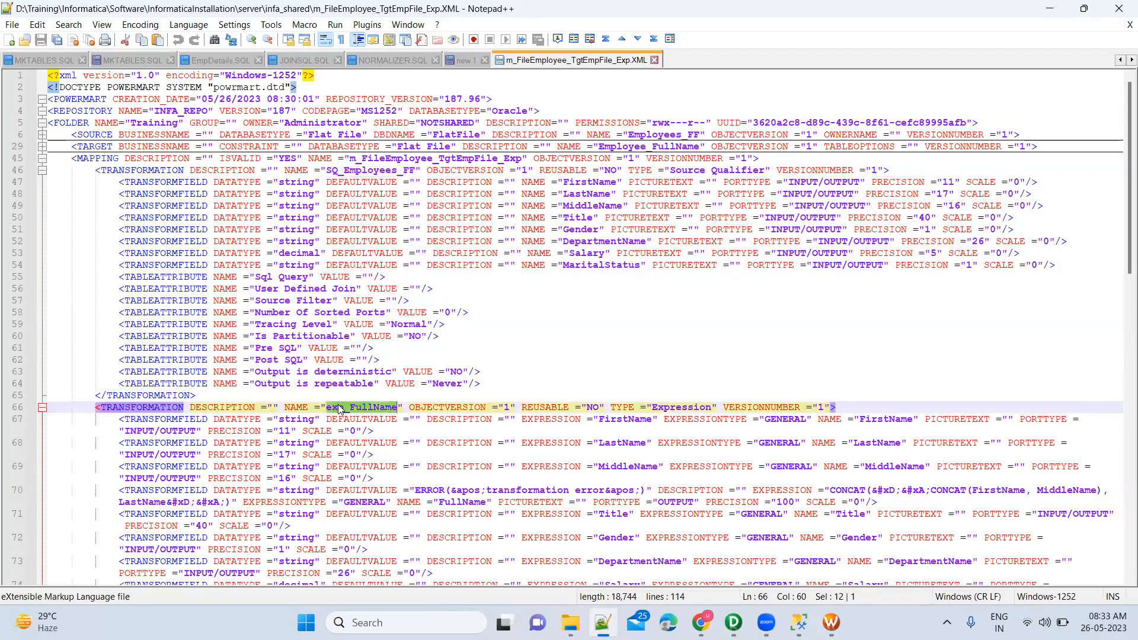
scroll(340, 409, down, 6)
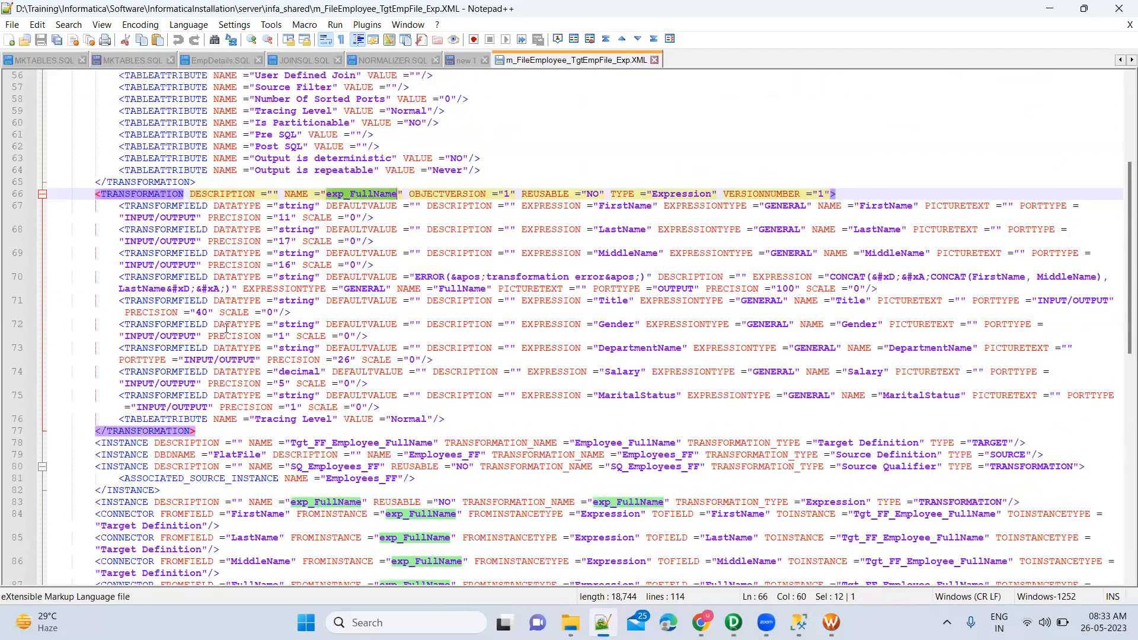
drag(234, 427, 207, 196)
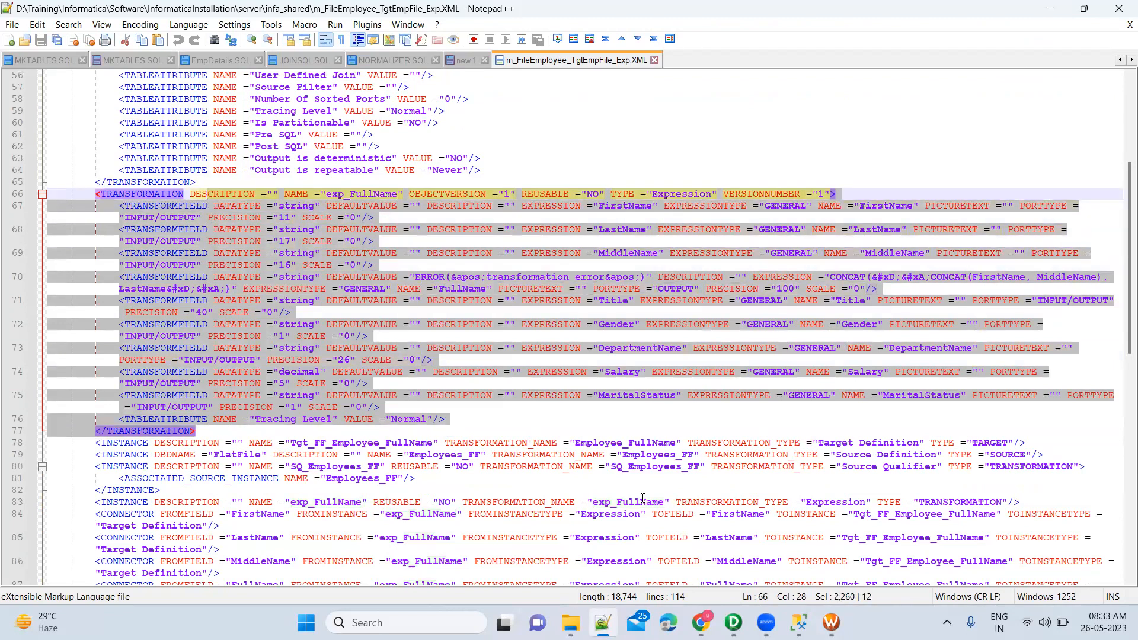
Switch to Informatica PowerCenter Designer and review the exp_FullName expression, the flat file target and the Employees_FF source in the mapping.
click(734, 622)
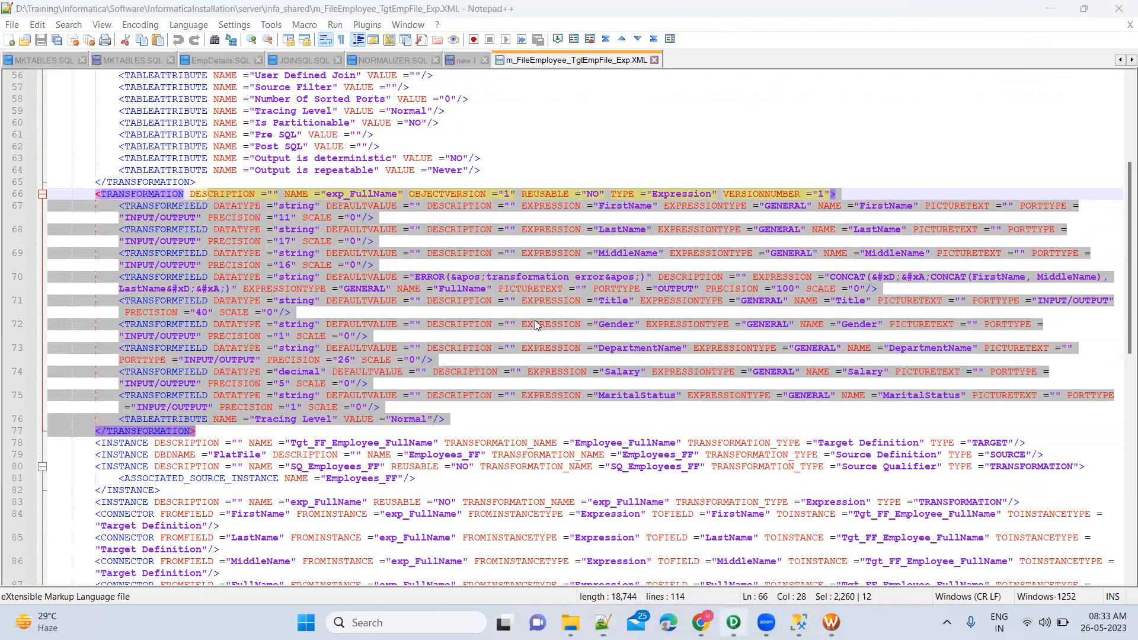
drag(486, 212, 548, 267)
drag(558, 215, 608, 292)
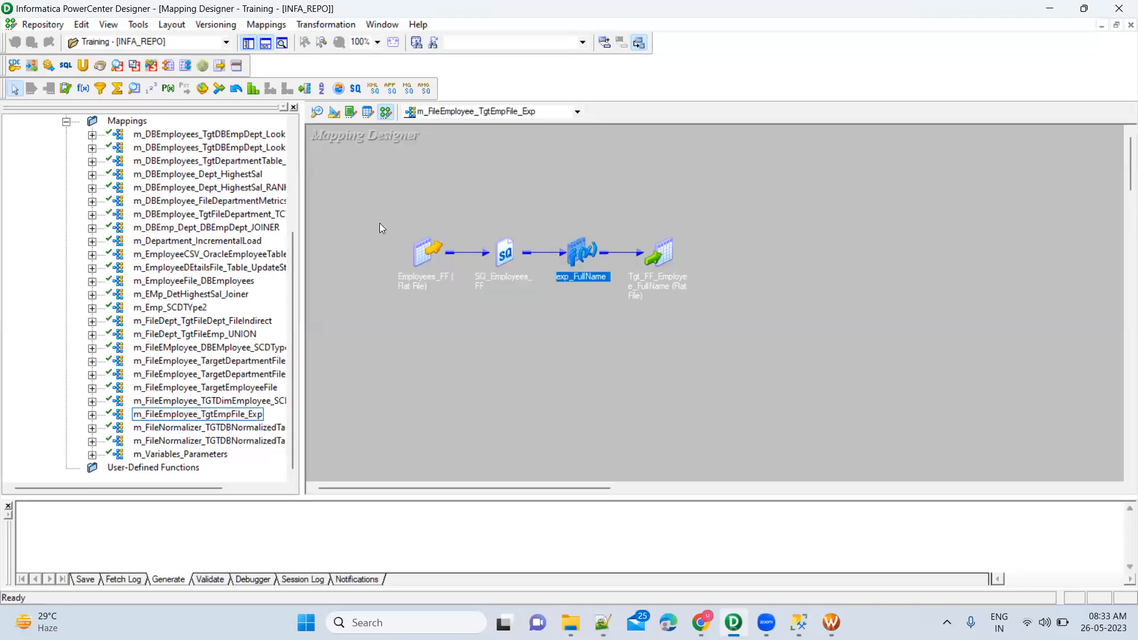
drag(647, 225, 726, 354)
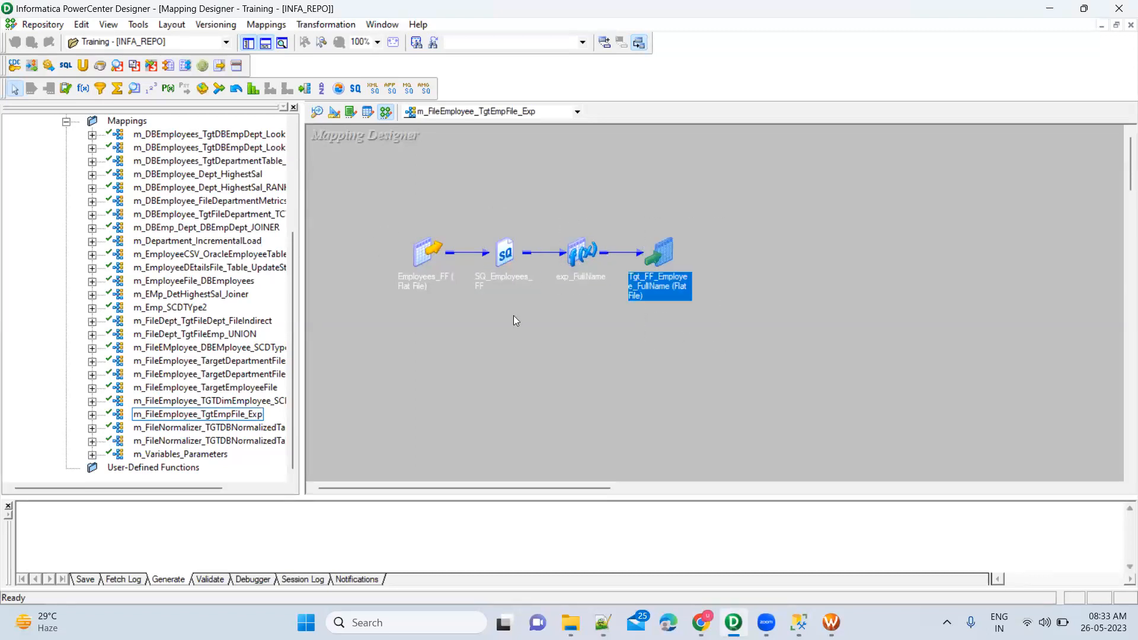
drag(386, 208, 457, 355)
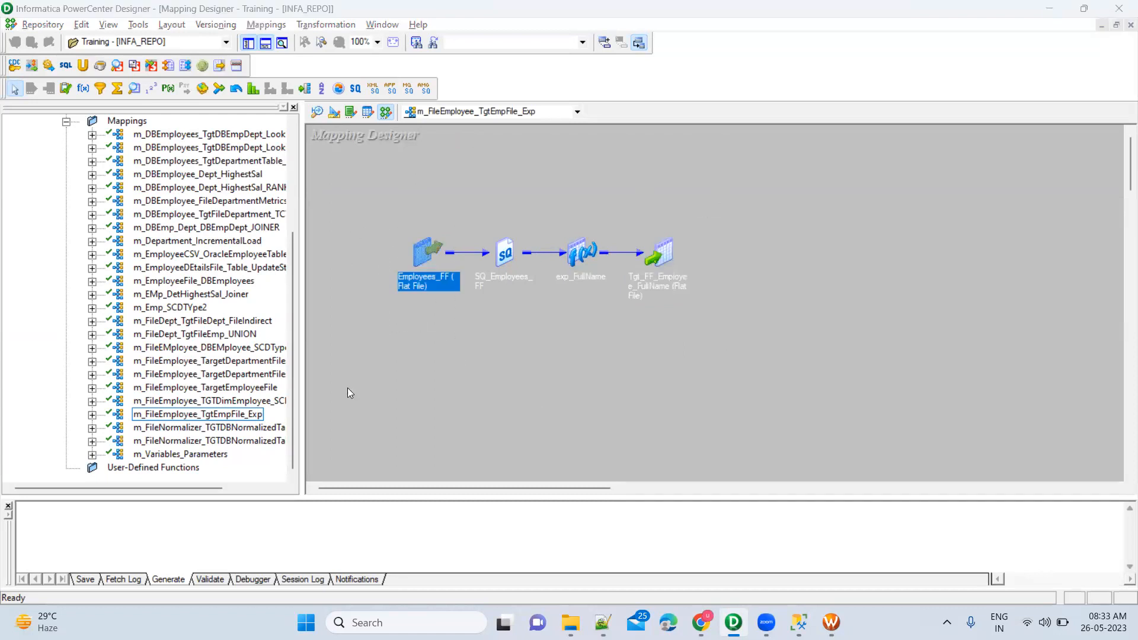
Switch back to Notepad++ and examine the INSTANCE and CONNECTOR lines through to the end of the XML file.
key(alt+Tab)
scroll(347, 388, down, 3)
scroll(349, 393, down, 2)
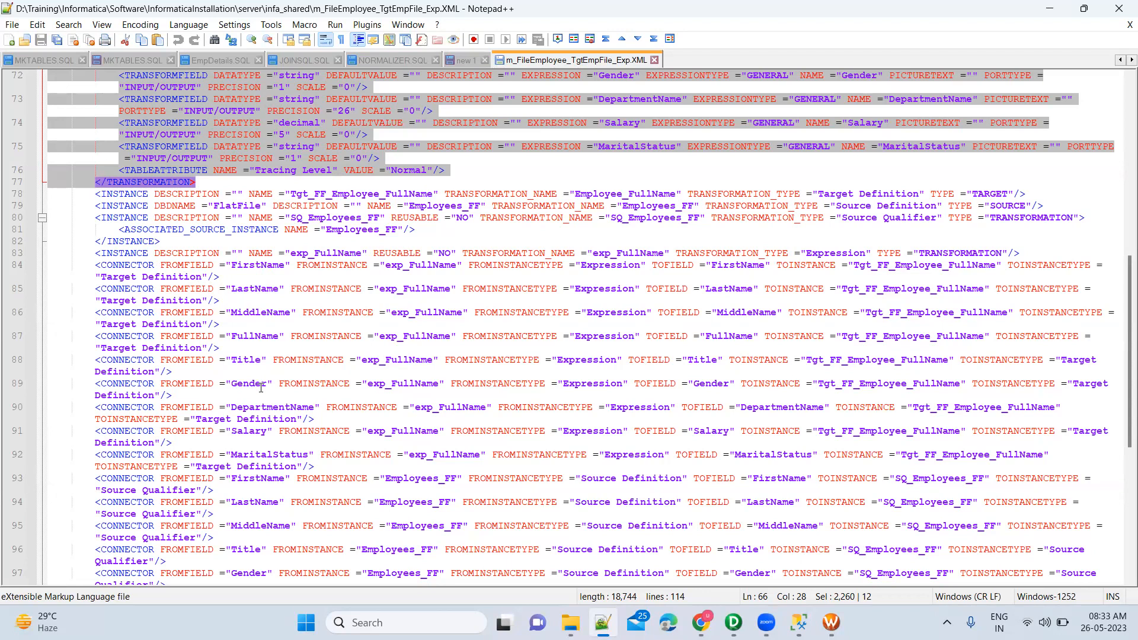
scroll(260, 387, down, 5)
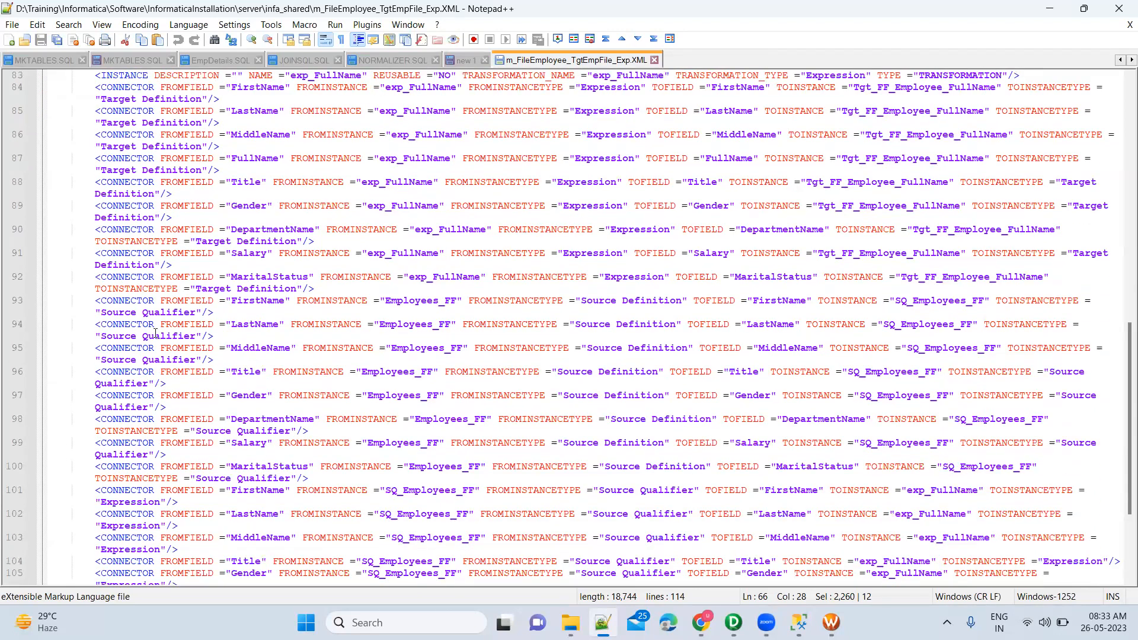
scroll(250, 400, down, 5)
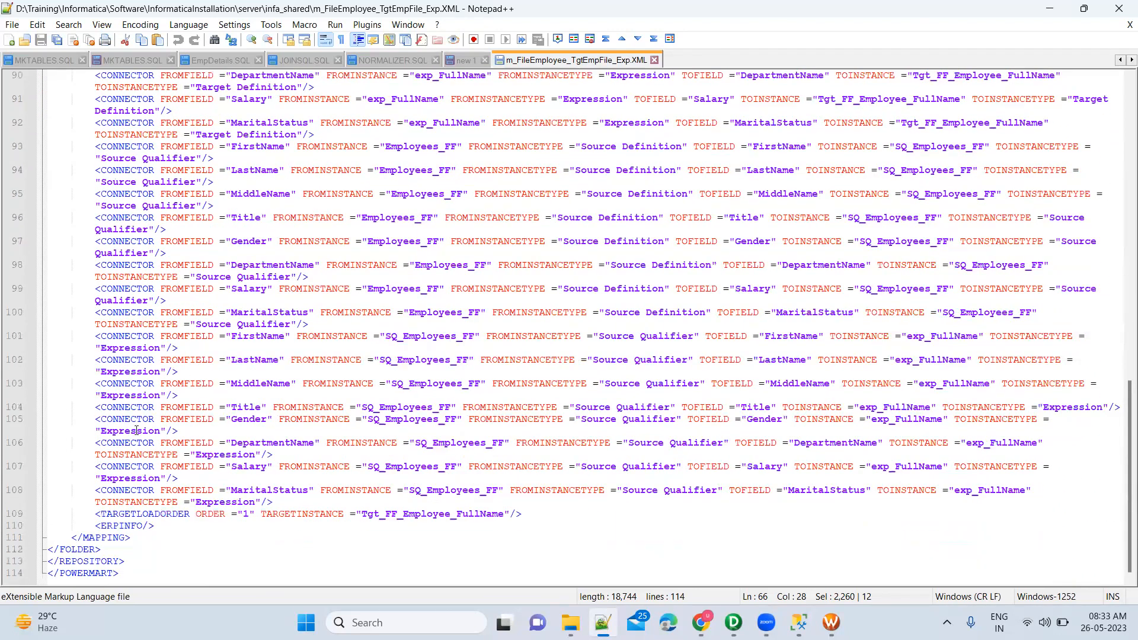
Collapse the m_FileEmployee_TgtEmpFile_Exp MAPPING block in the XML file.
scroll(274, 353, up, 20)
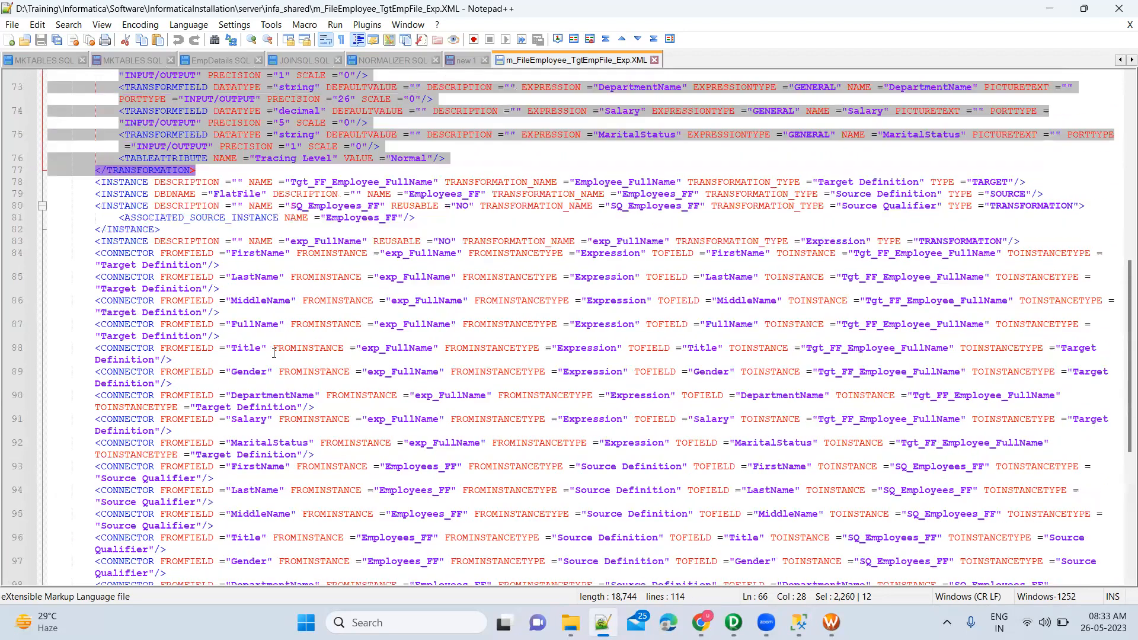
scroll(105, 139, up, 15)
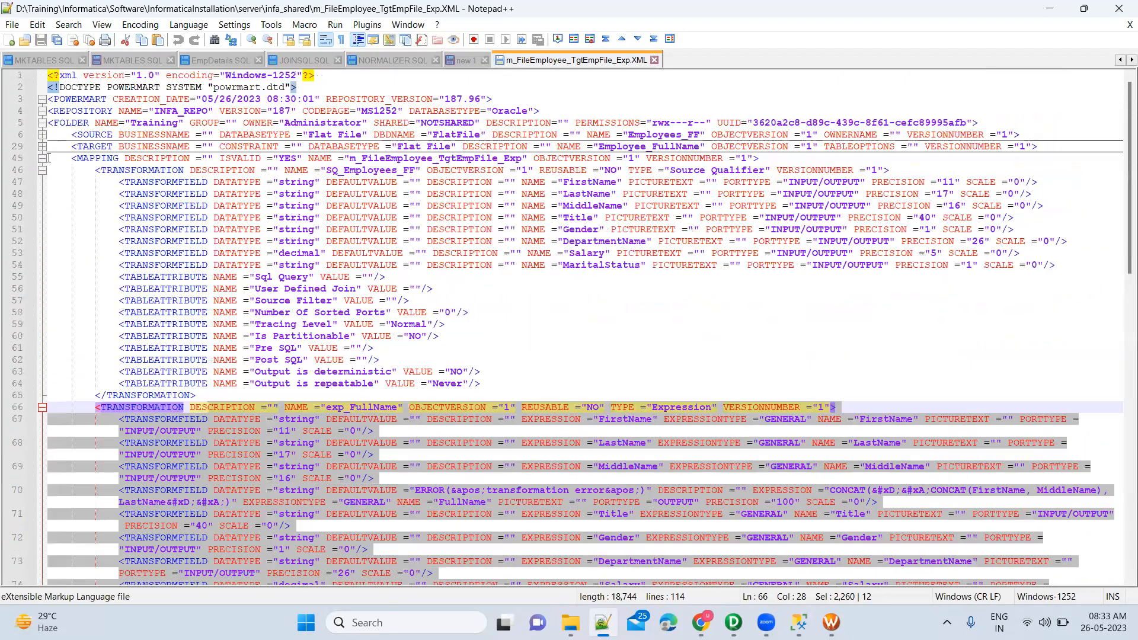
key(alt+4)
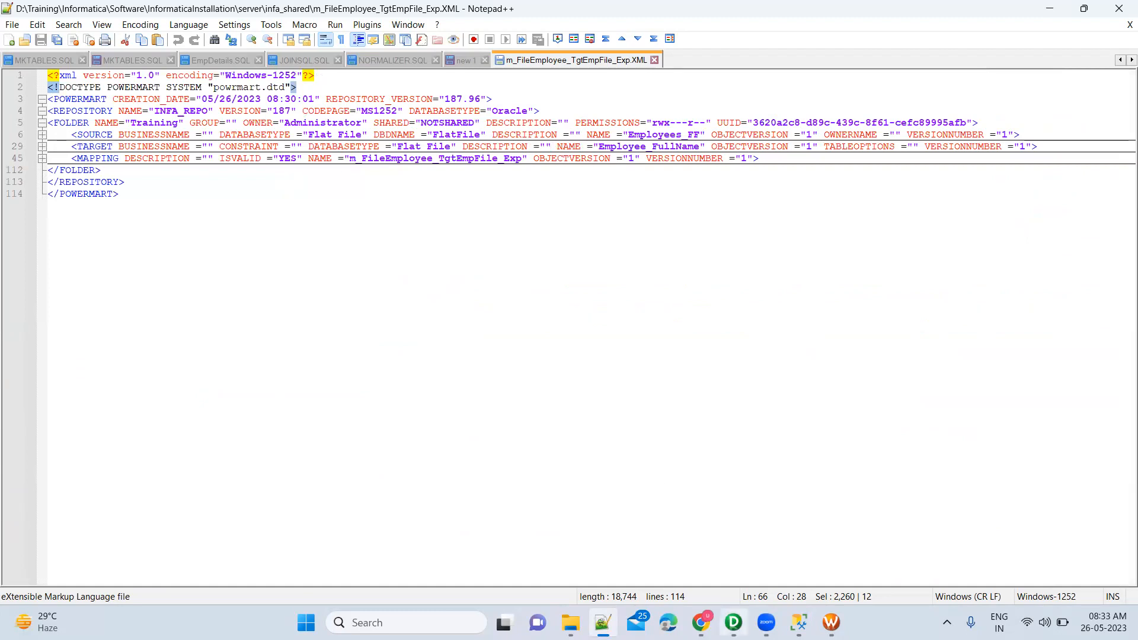
Switch to Informatica PowerCenter Designer and open the Import Wizard for repository objects.
click(733, 622)
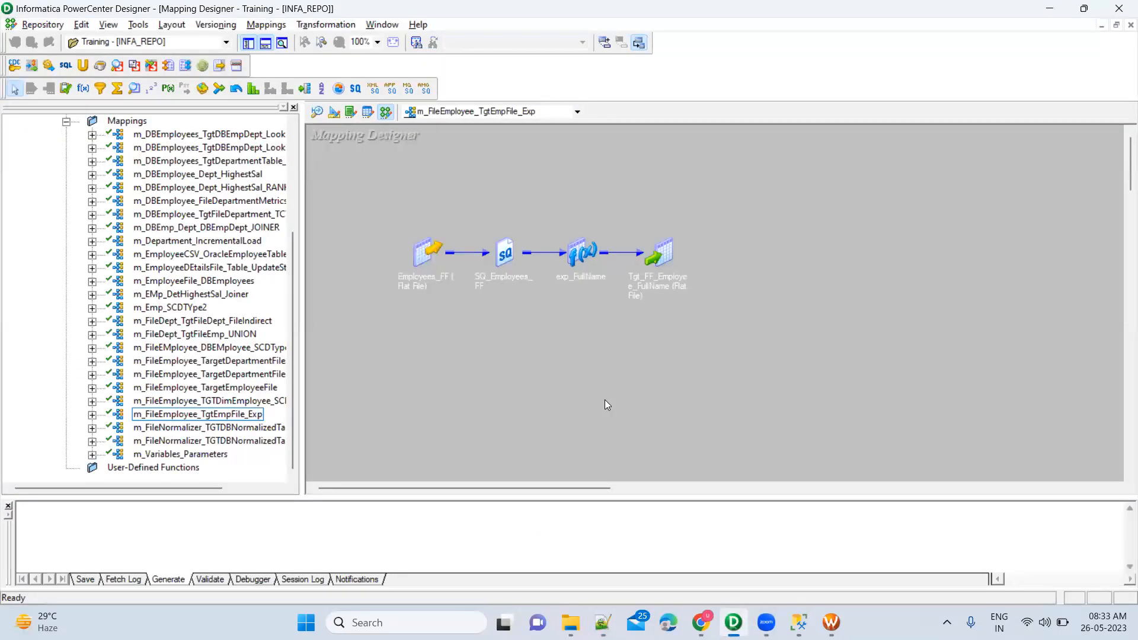
click(43, 25)
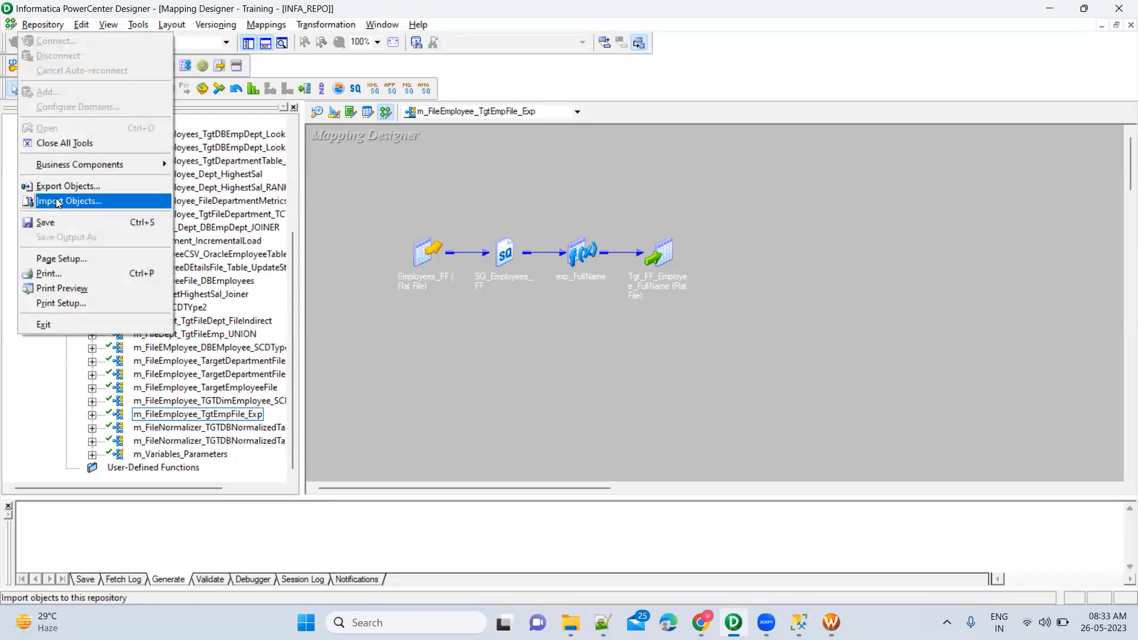
click(58, 201)
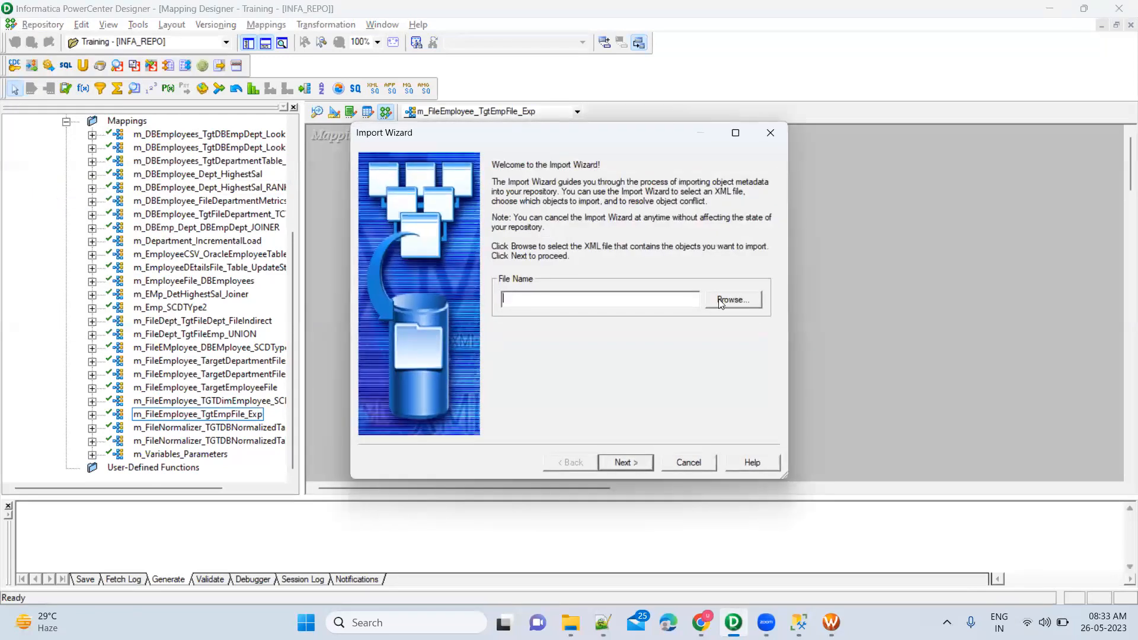
Choose m_FileEmployee_TgtEmpFile_Exp.XML from the infa_shared folder as the file to import.
click(731, 300)
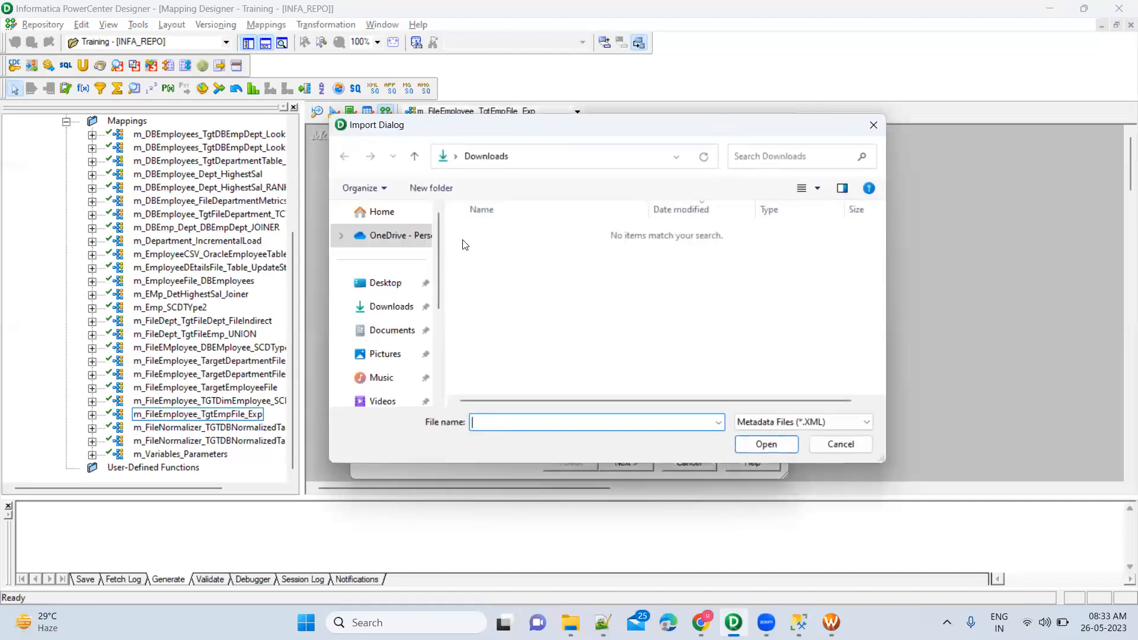
scroll(397, 296, down, 3)
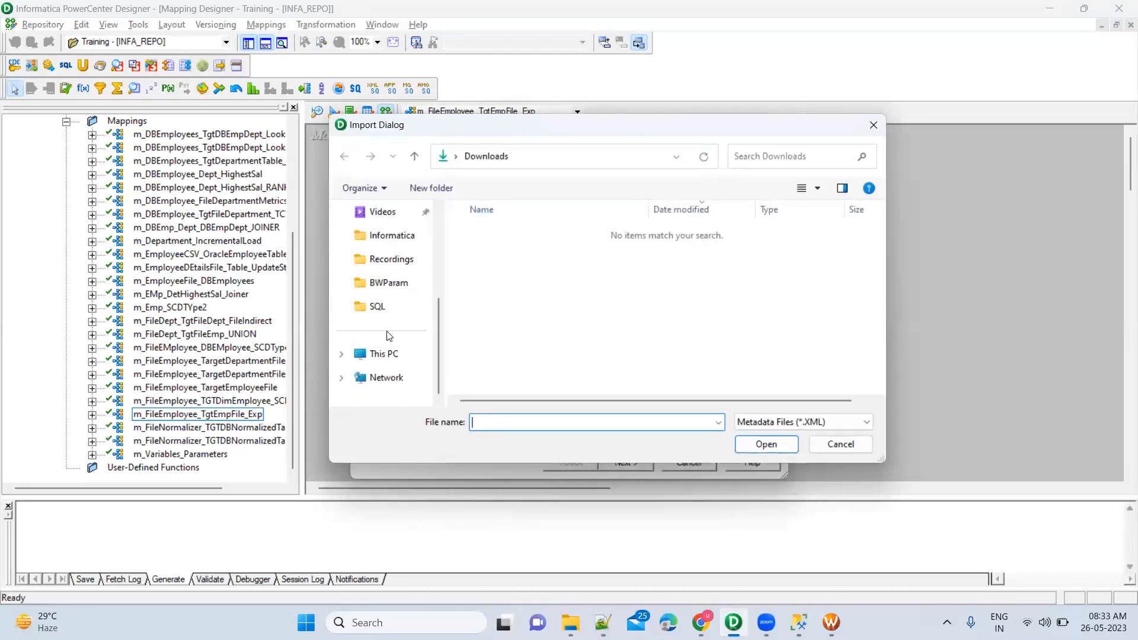
click(391, 290)
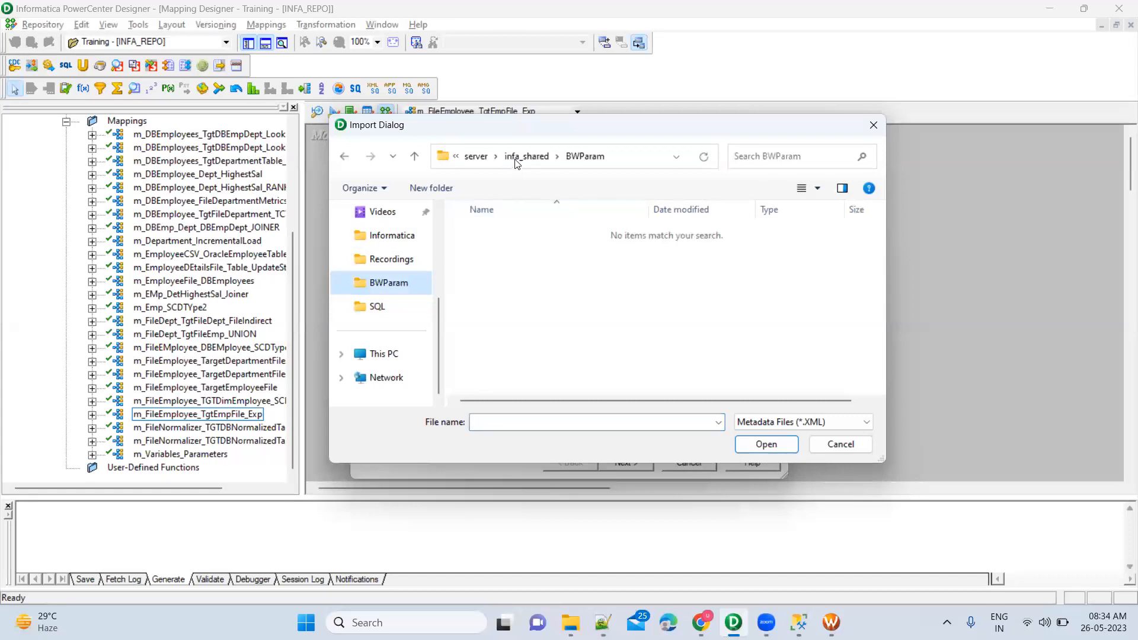
click(515, 158)
scroll(561, 364, down, 2)
click(550, 385)
double_click(550, 385)
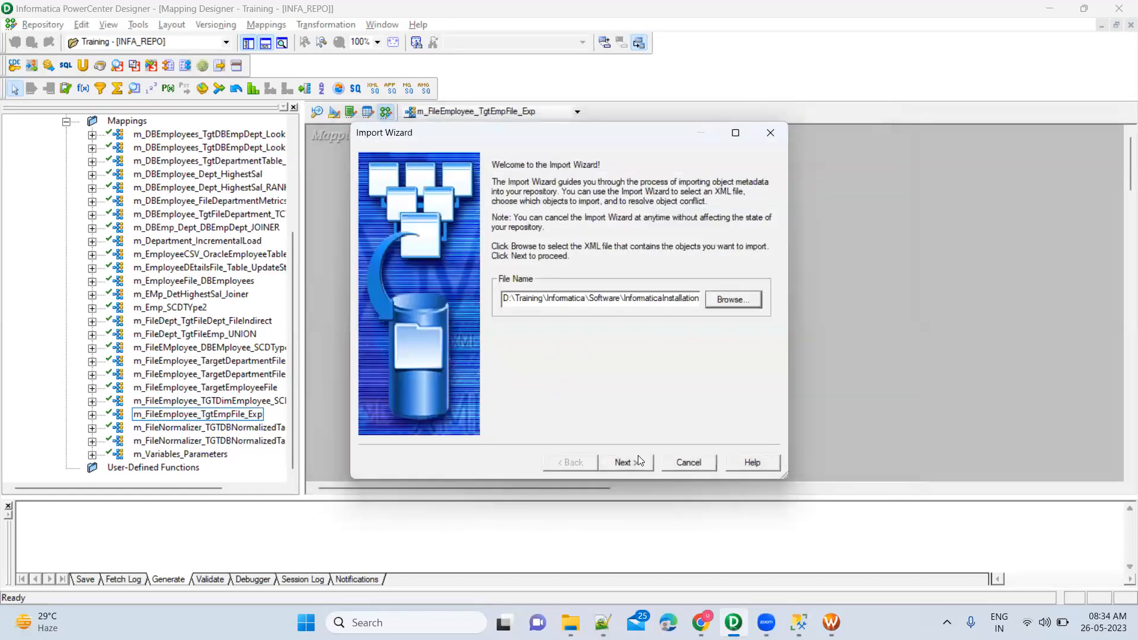
Proceed to the object selection and add all objects in the file to the import list.
click(627, 462)
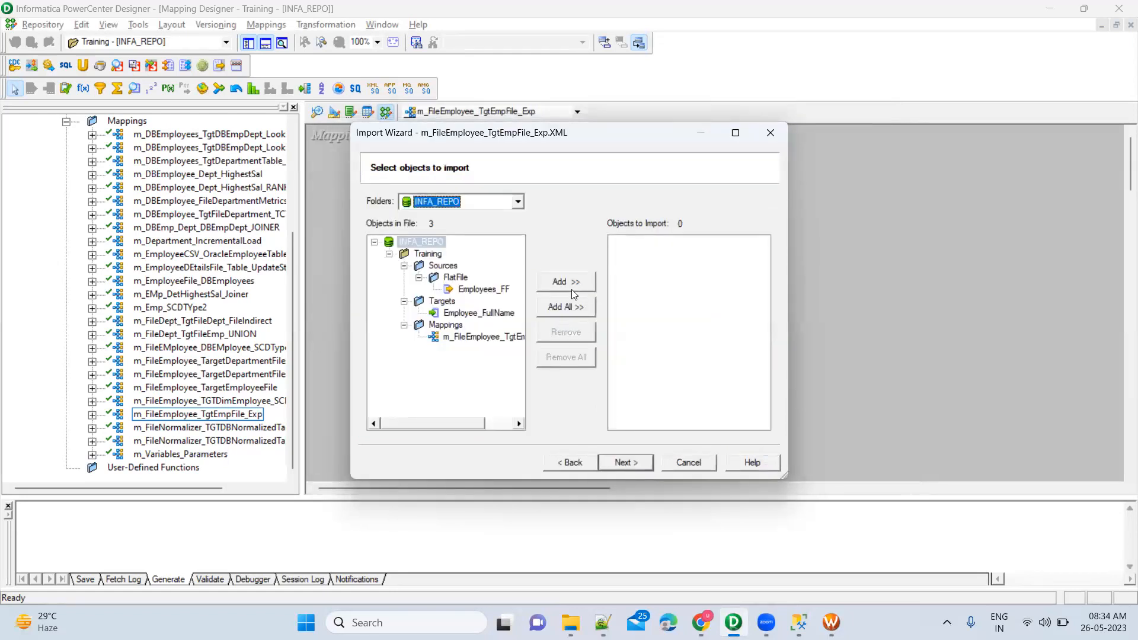
click(568, 306)
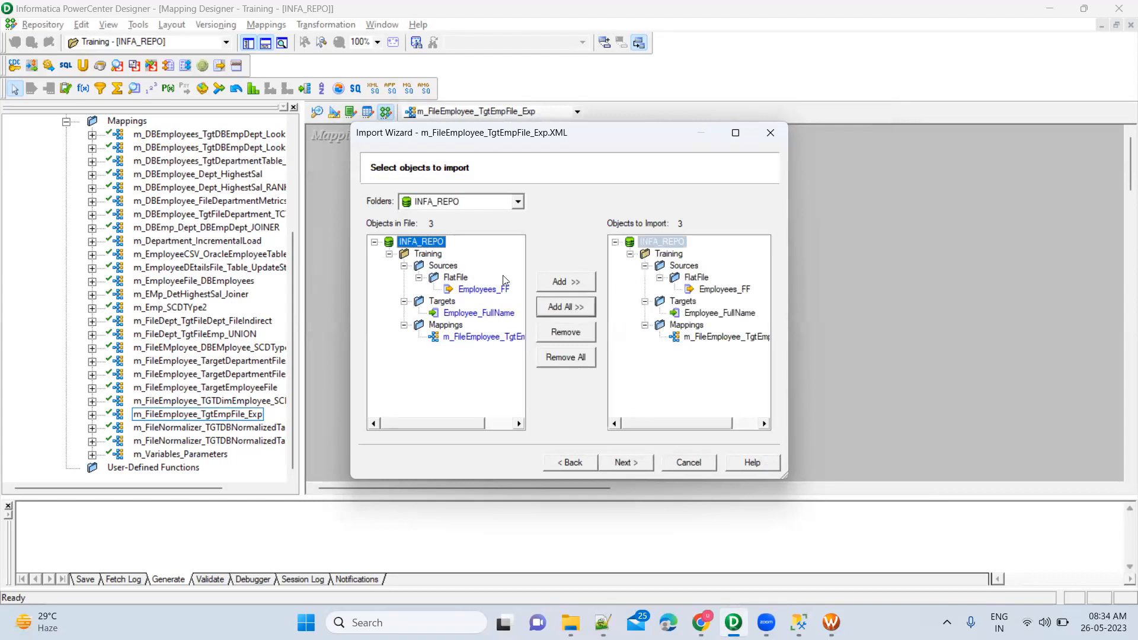
Proceed to conflict resolution for the import, widening the From column and enlarging the wizard to show full names.
click(624, 463)
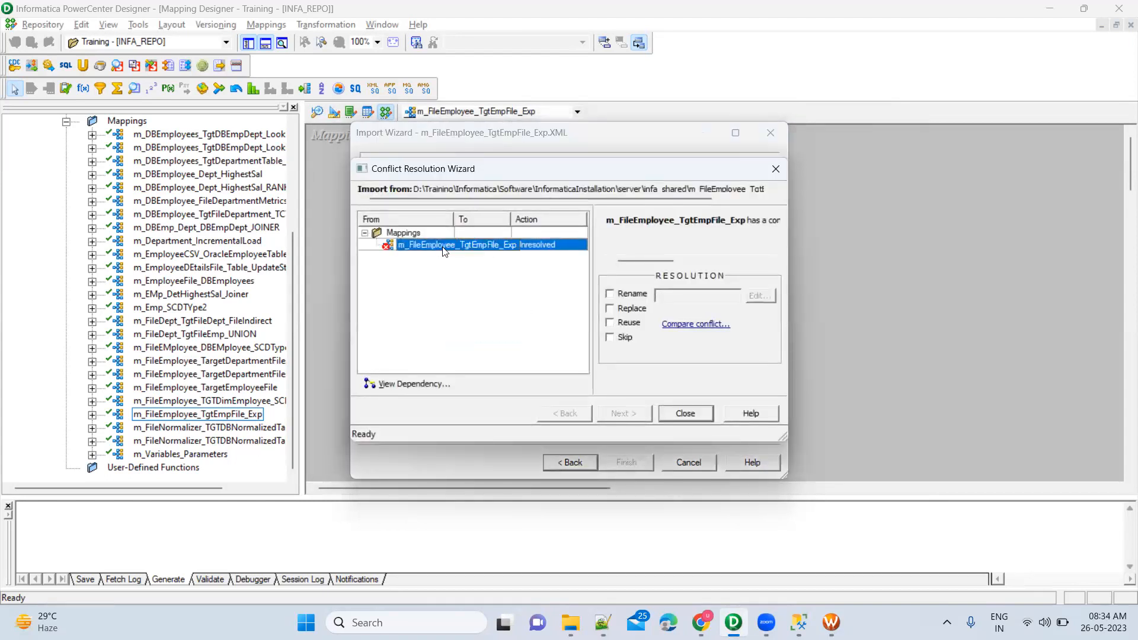
click(610, 323)
click(610, 324)
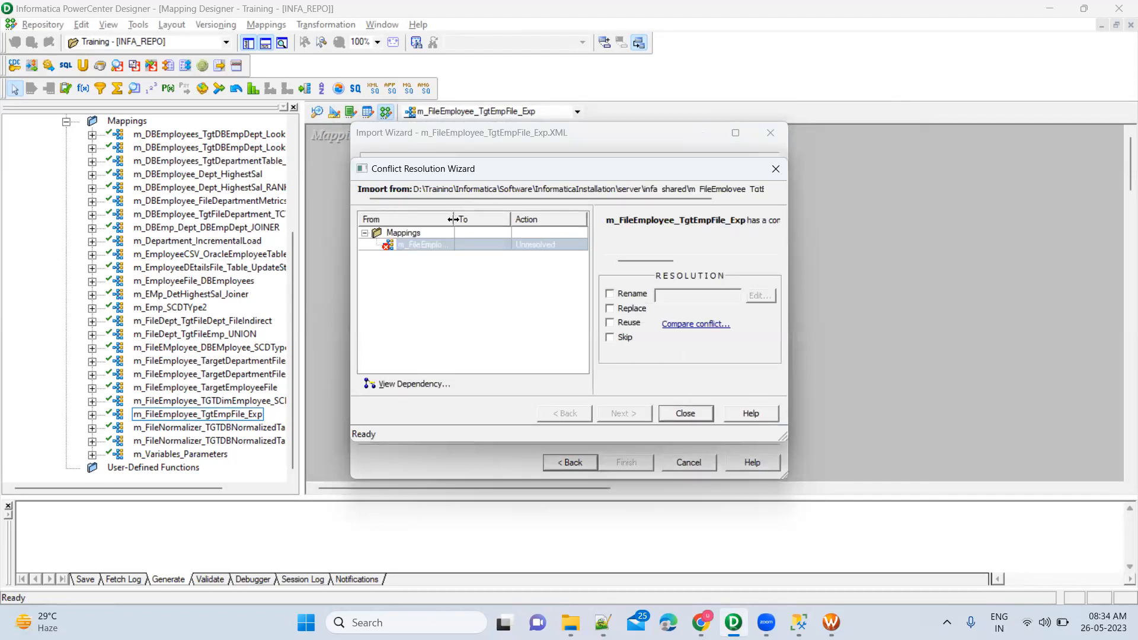
drag(453, 219, 521, 220)
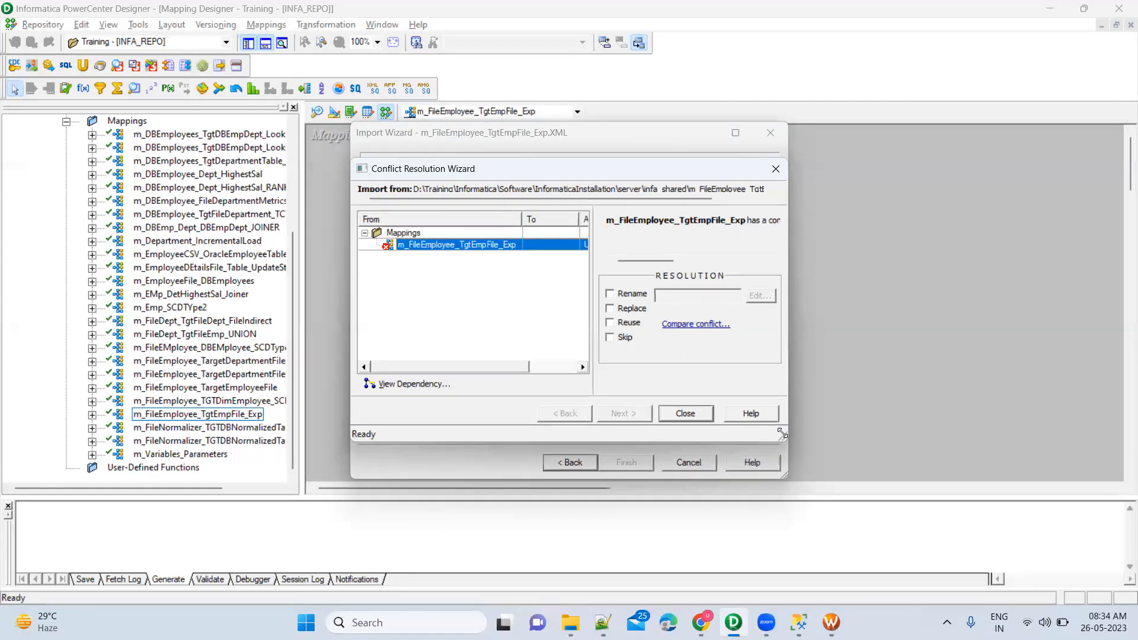
mouse_move(726, 623)
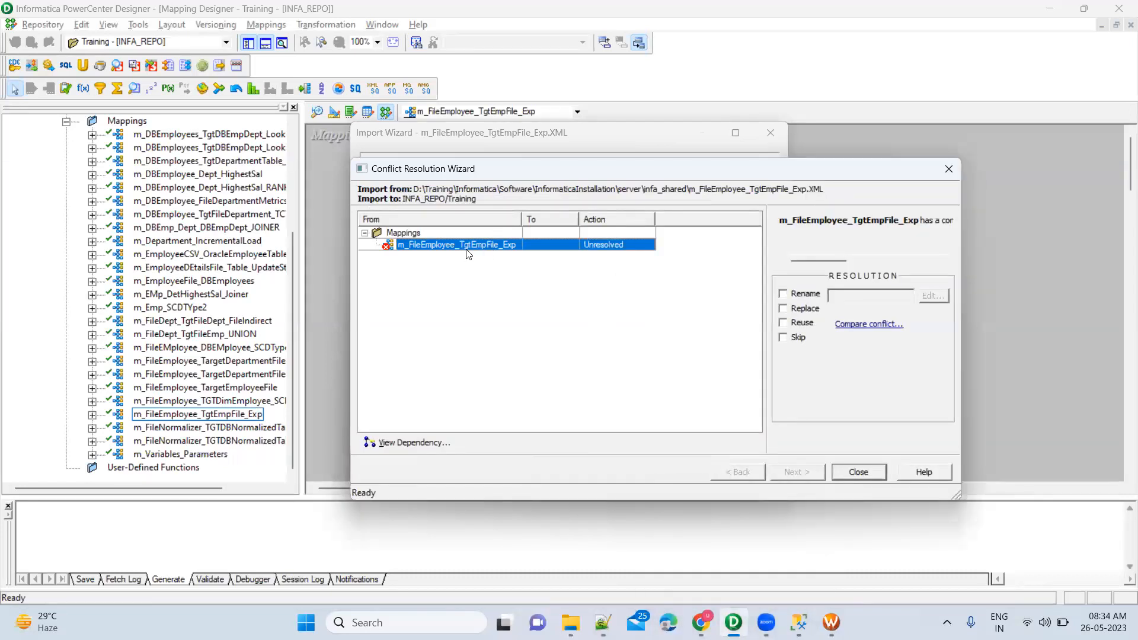
Resolve the mapping conflict by renaming the imported mapping to m_FileEmployee_TgtEmpFile_Exp_Import.
click(782, 292)
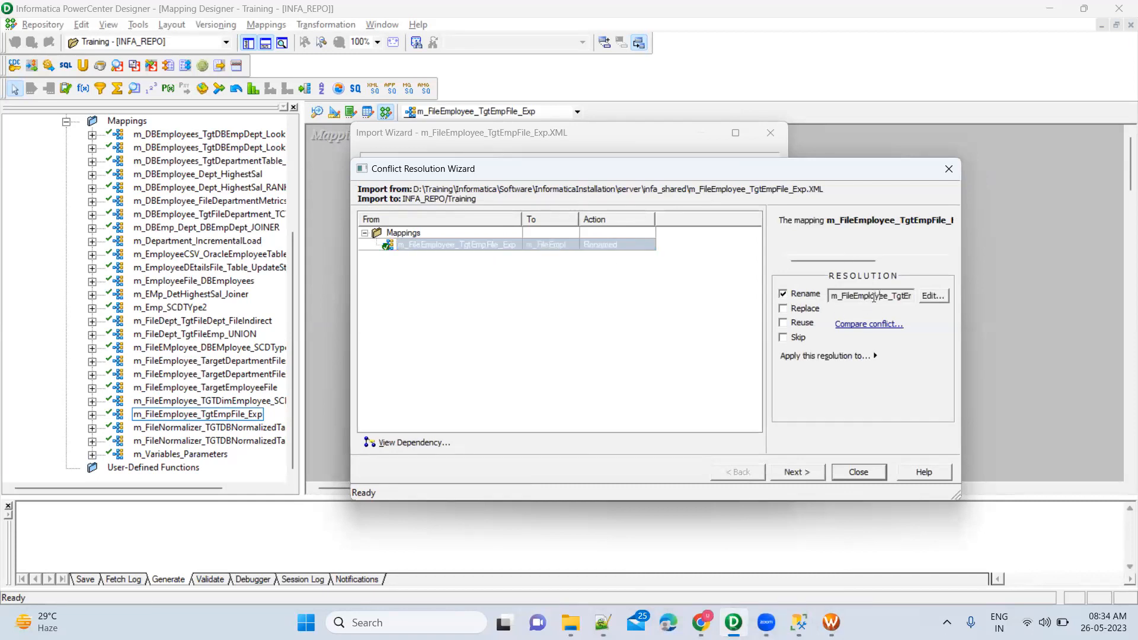
key(End)
click(933, 297)
click(704, 360)
key(BackSpace)
text(_1mport)
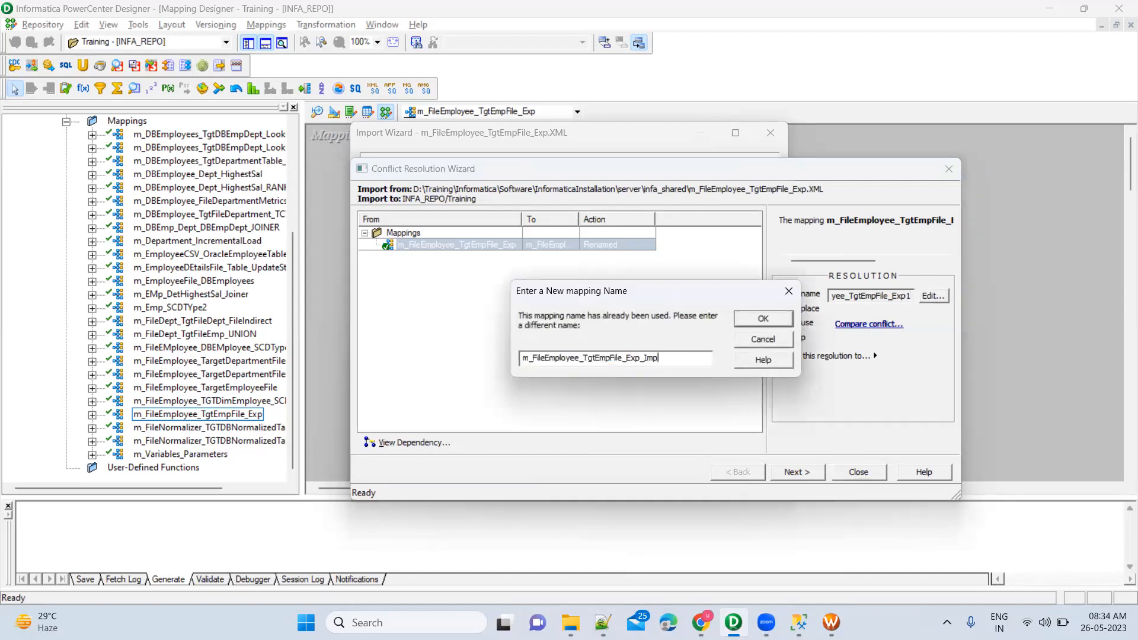
click(763, 320)
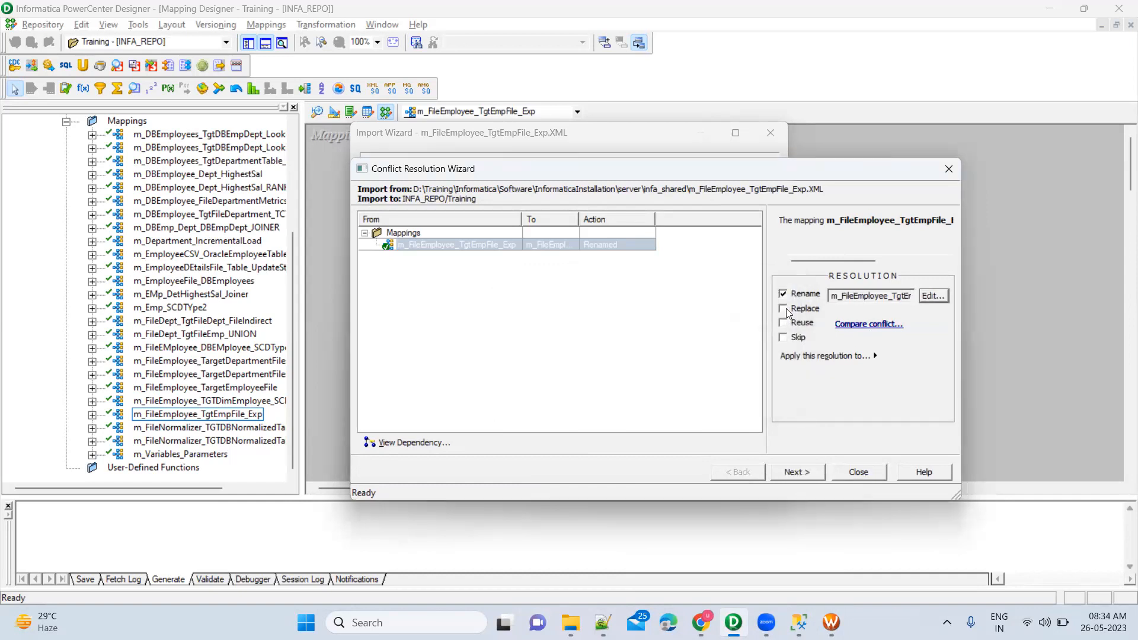
Try the Replace, Reuse and Skip resolutions for the mapping conflict.
click(783, 309)
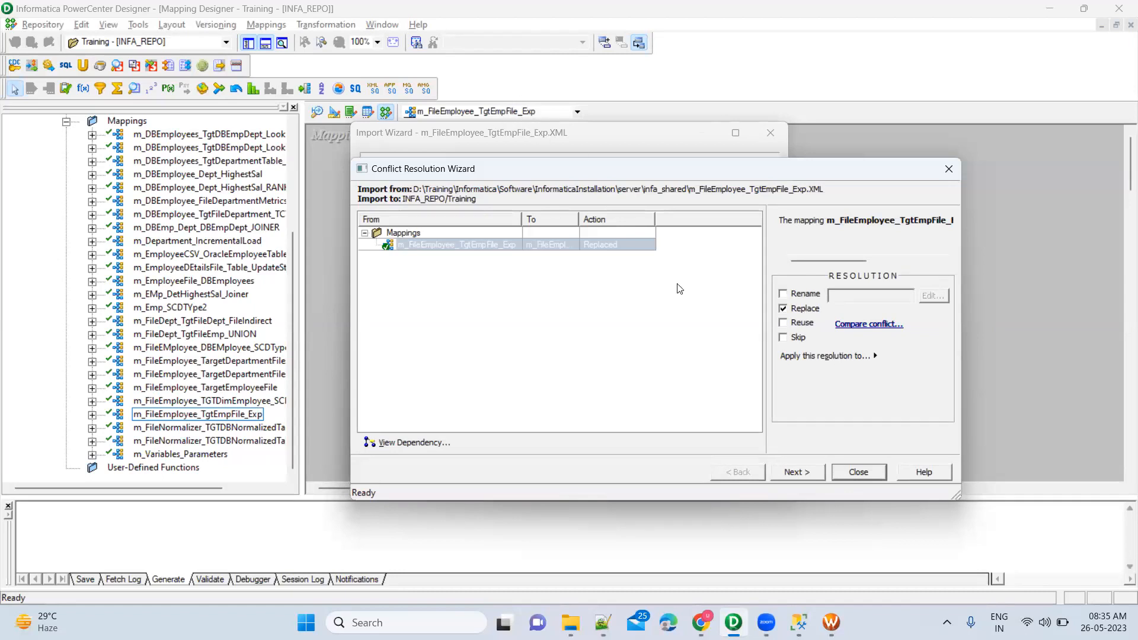
click(783, 324)
click(784, 338)
Set the mapping's resolution back to Rename with the name m_FileEmployee_TgtEmpFile_Exp_Import and proceed to the source and target conflicts.
click(784, 295)
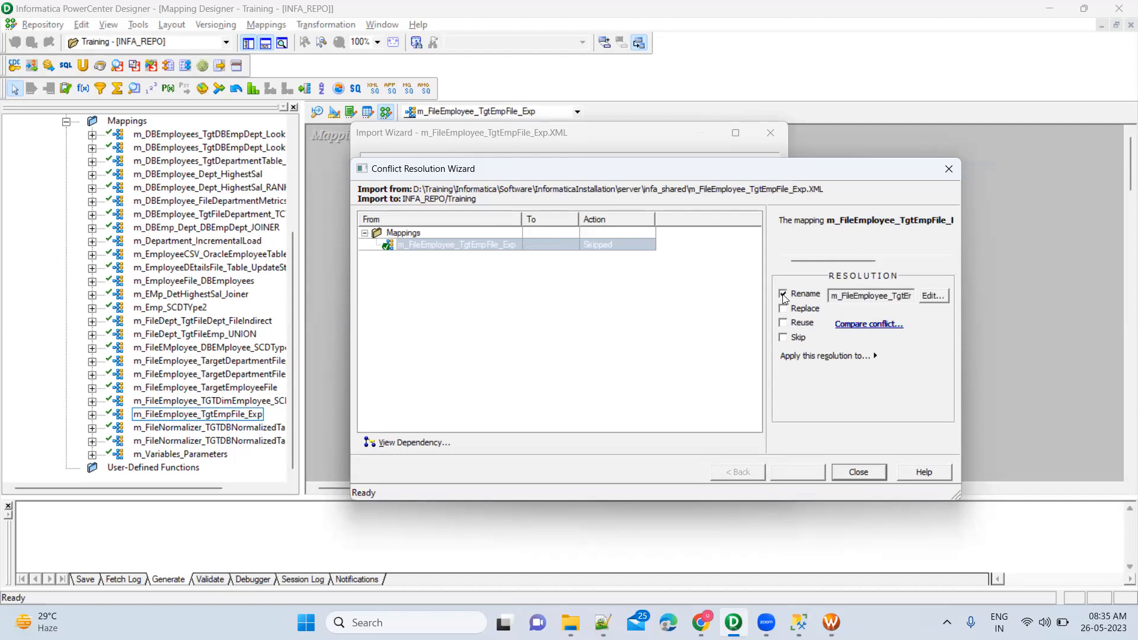
click(933, 295)
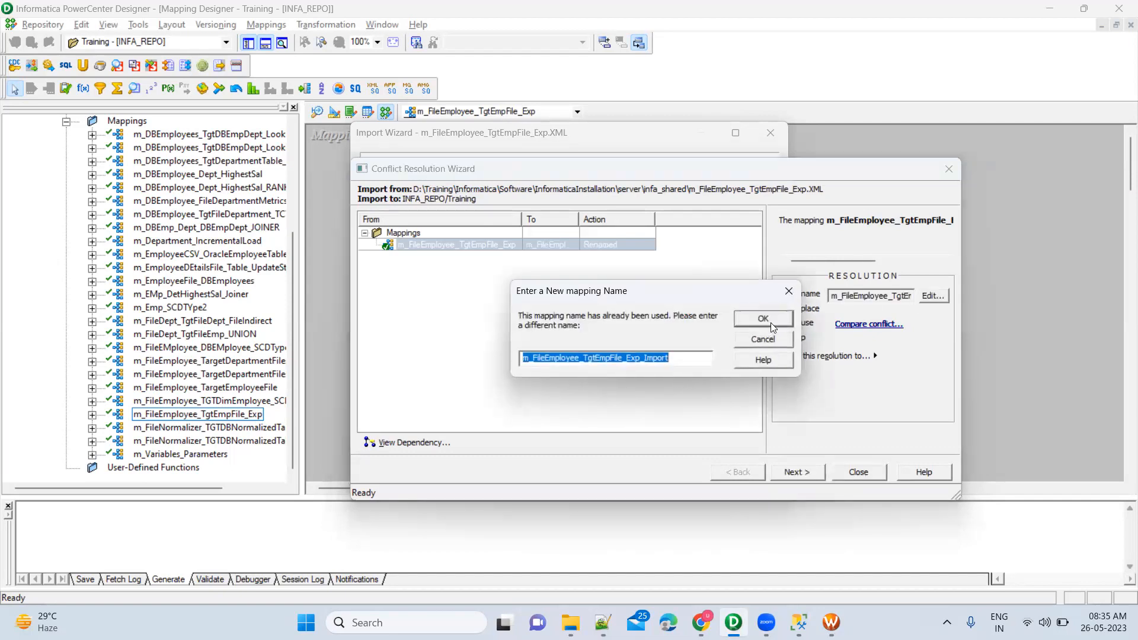
click(770, 323)
click(792, 472)
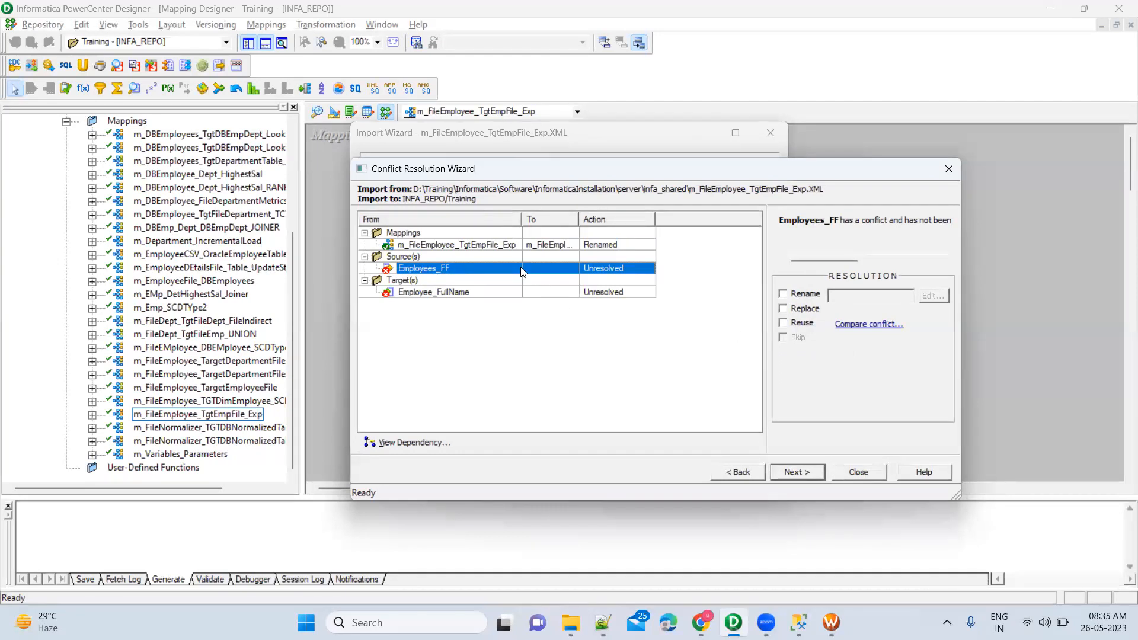
Resolve the conflicts for the Employees_FF source and the Employee_FullName target with Reuse.
click(784, 323)
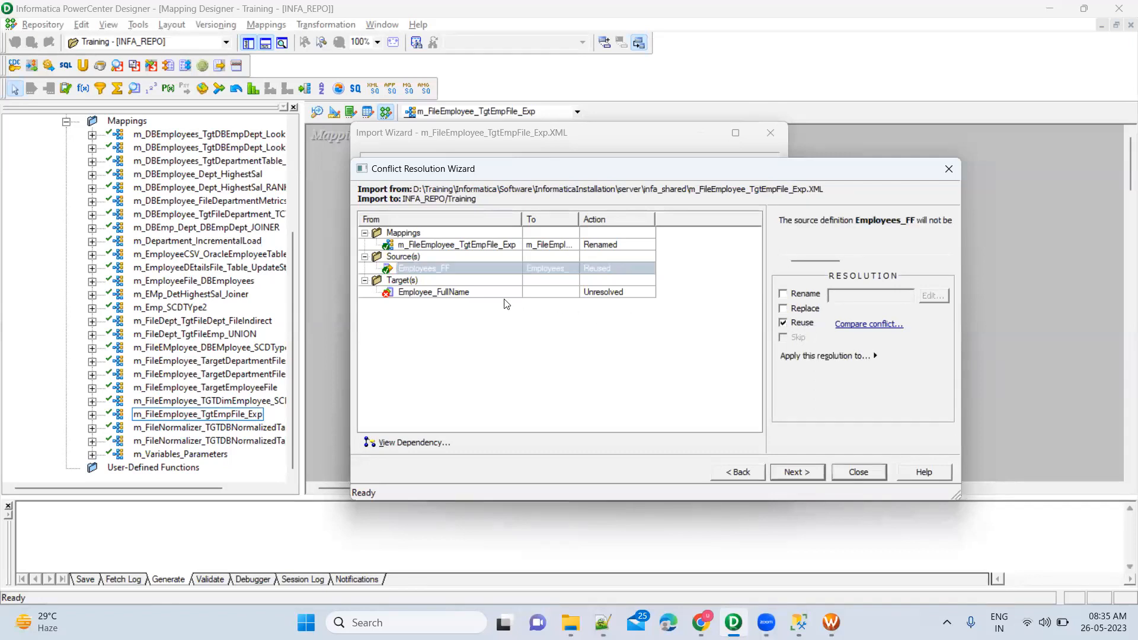
click(483, 293)
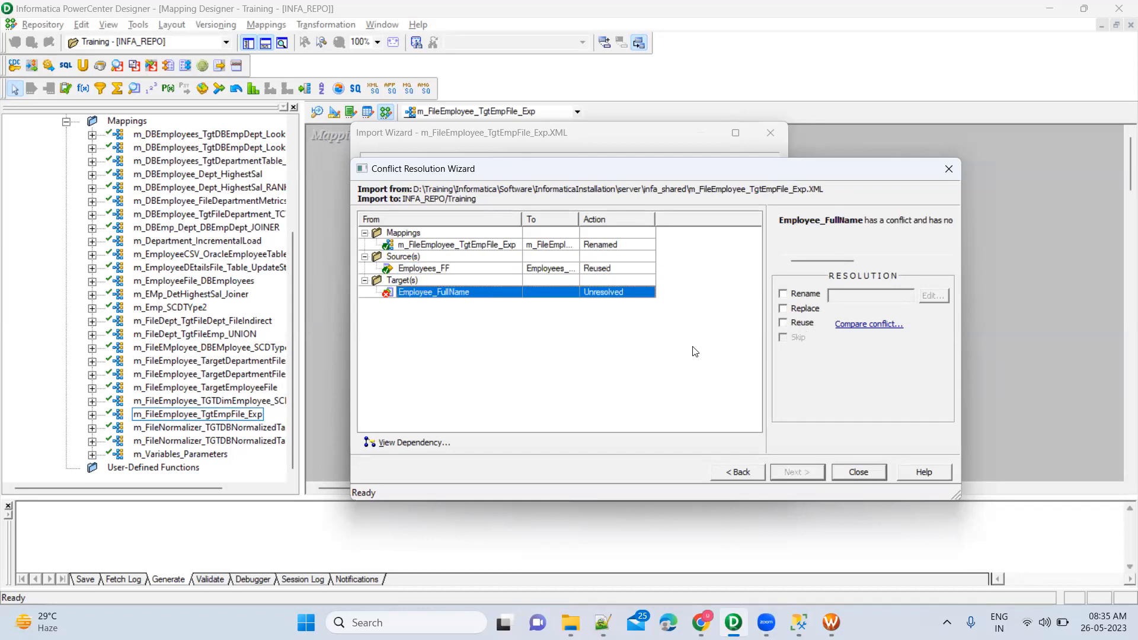
click(783, 323)
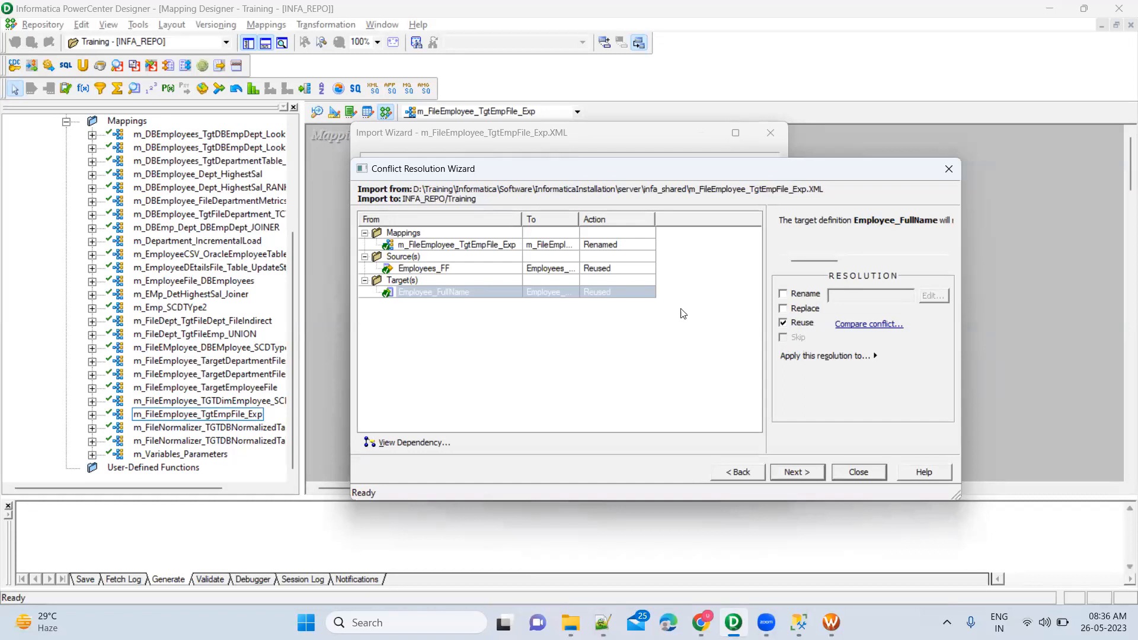
click(485, 270)
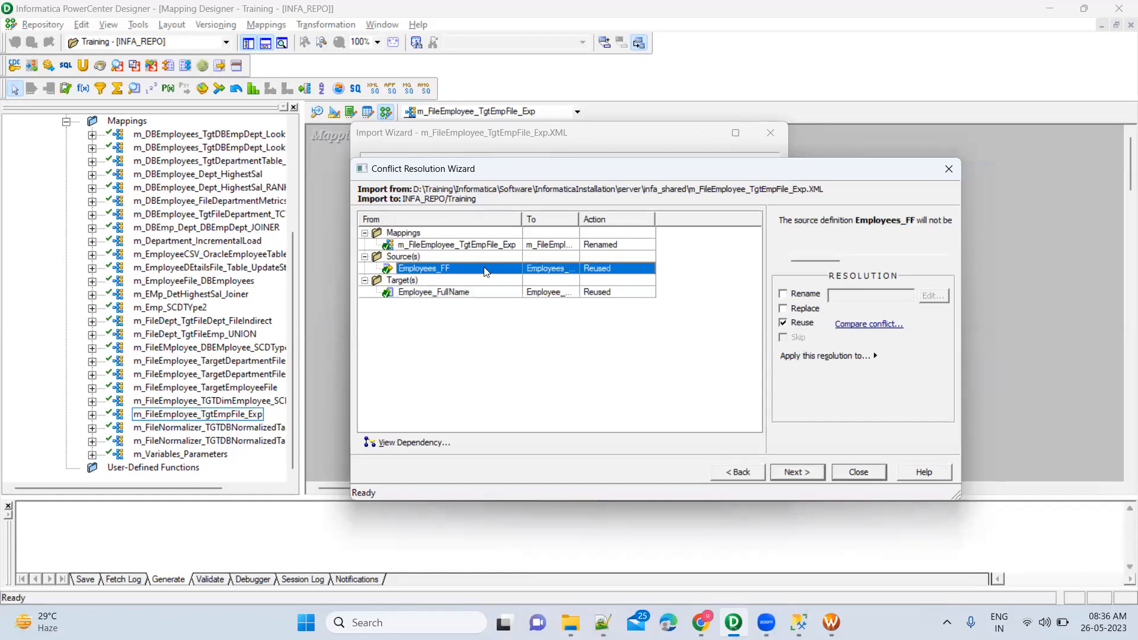
click(485, 291)
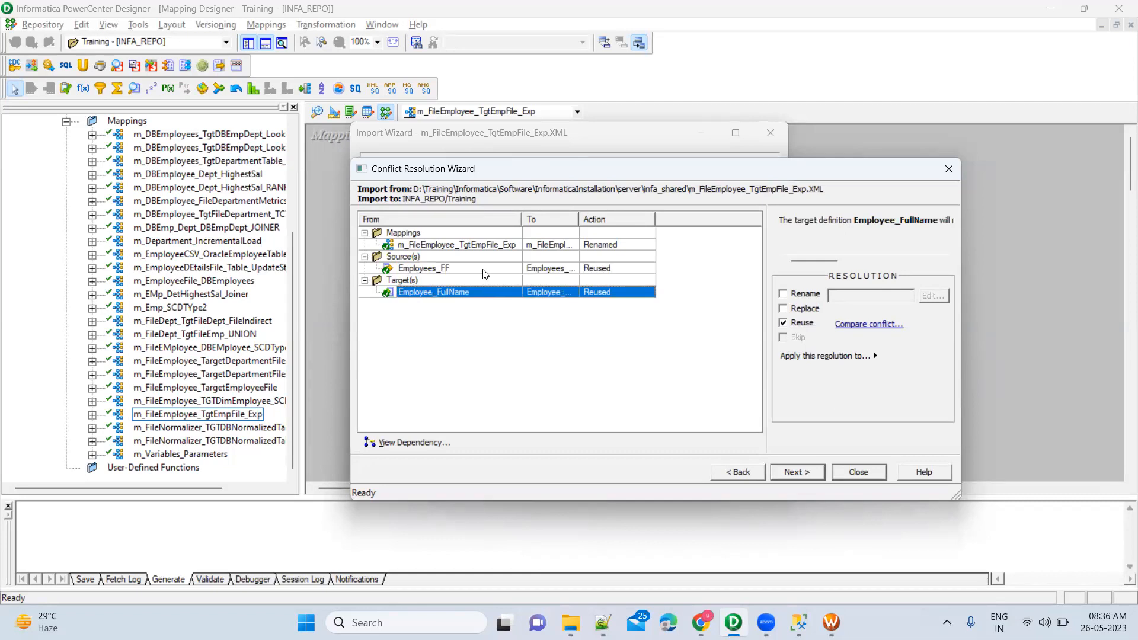
click(485, 271)
click(481, 292)
click(496, 272)
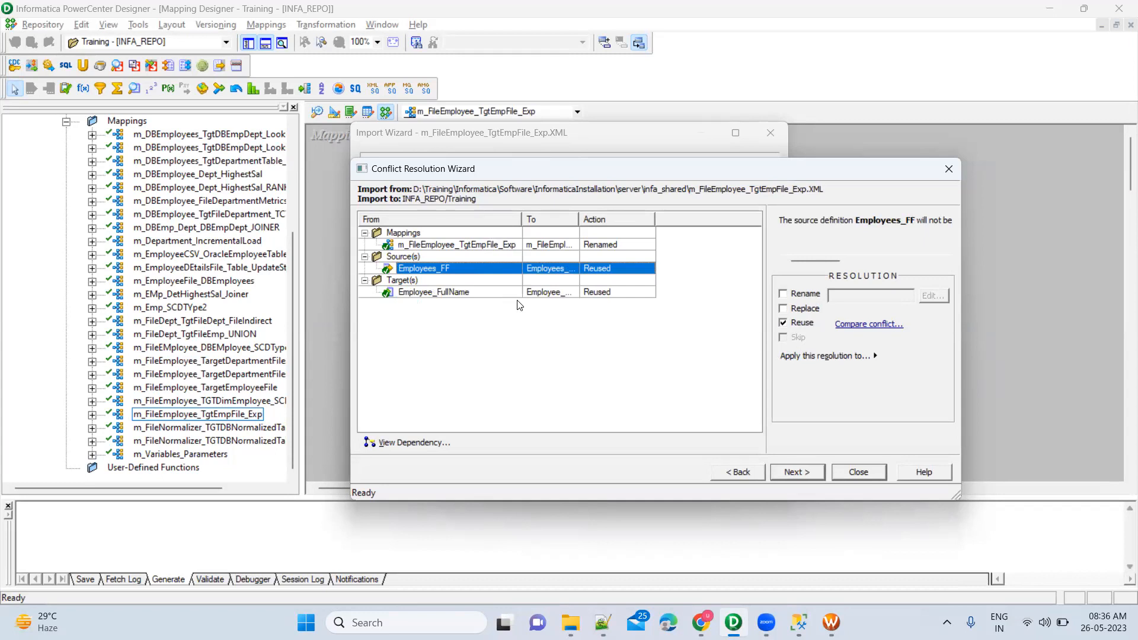
Proceed to the import conflict resolution summary and review the action listed for each object.
click(800, 474)
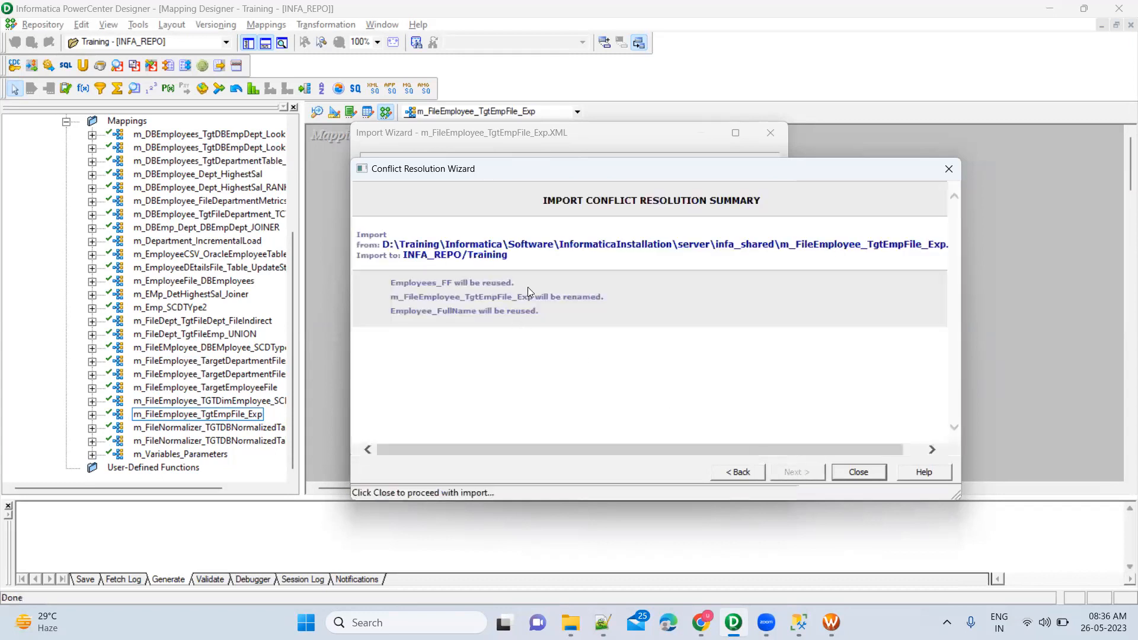
drag(431, 283, 503, 278)
drag(433, 297, 579, 301)
drag(456, 311, 537, 312)
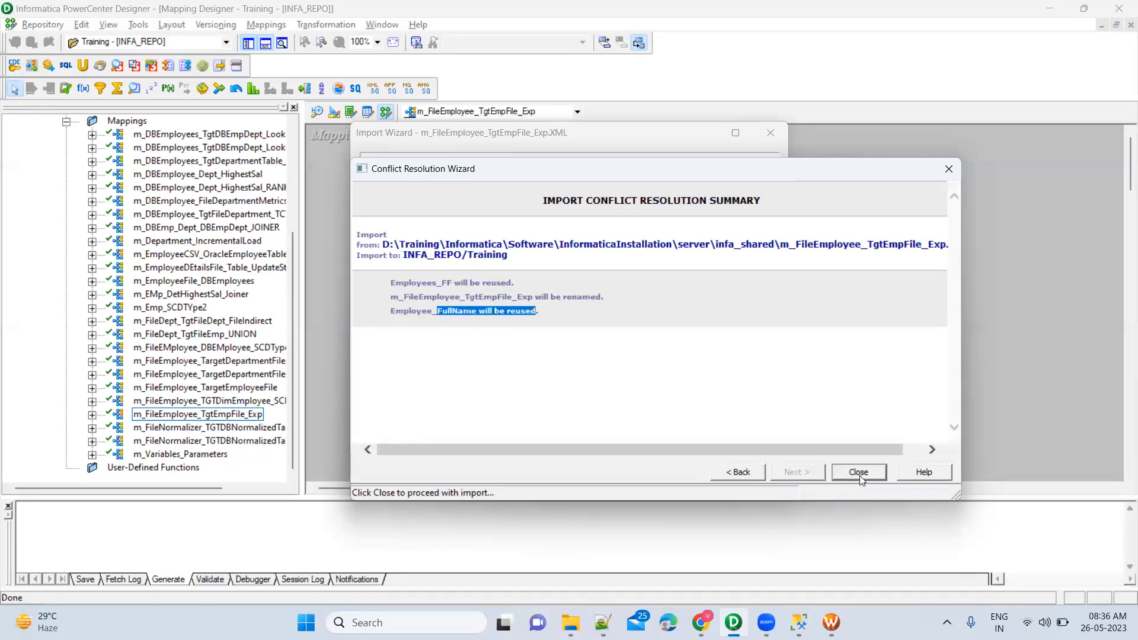
click(695, 214)
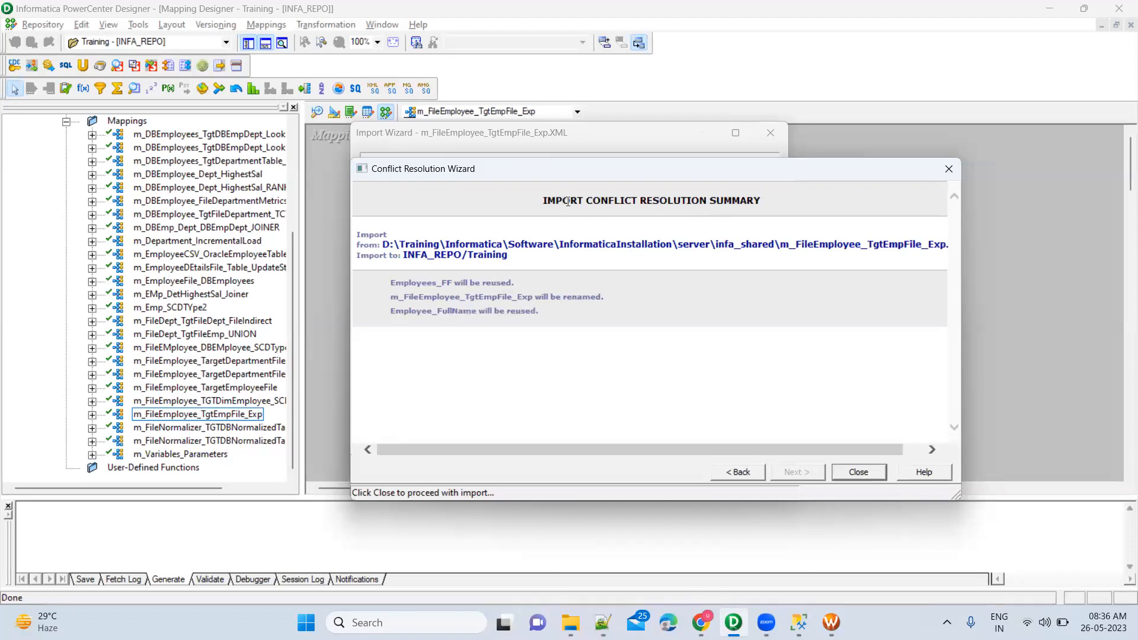
triple_click(680, 208)
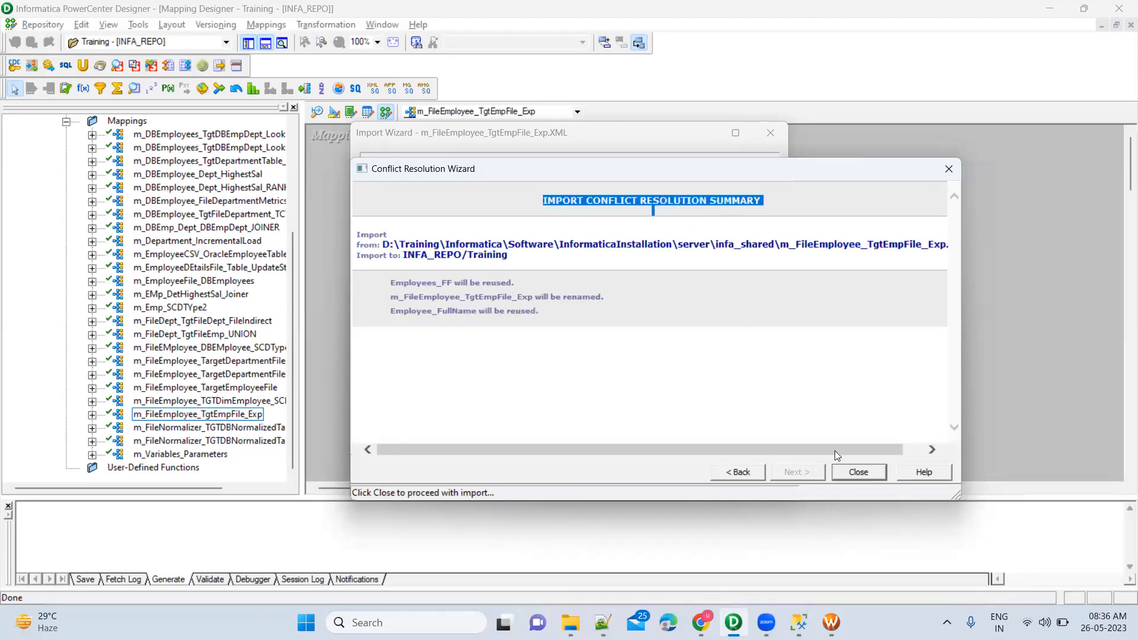
Close the conflict resolution summary, import the objects into the Training folder and finish the Import Wizard.
click(859, 473)
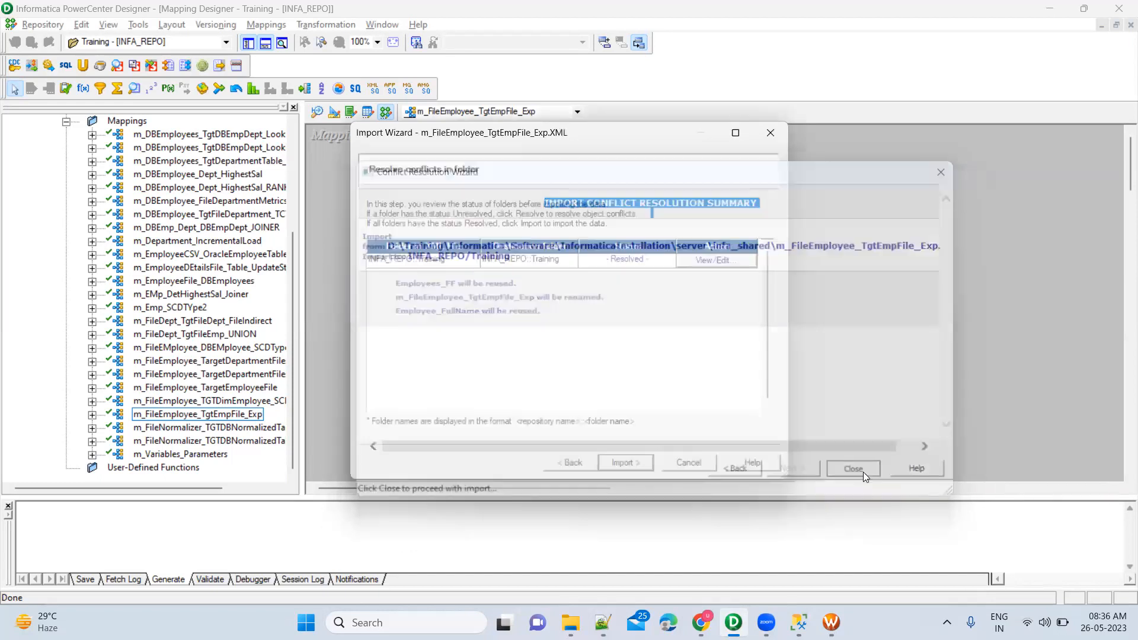
click(627, 463)
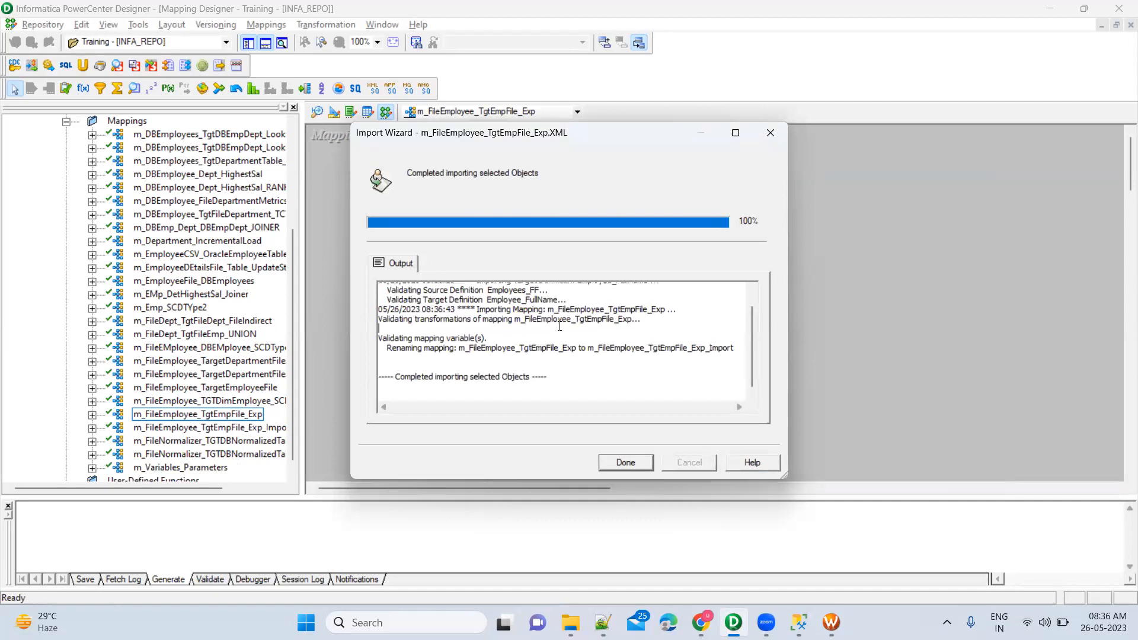
drag(419, 377, 644, 381)
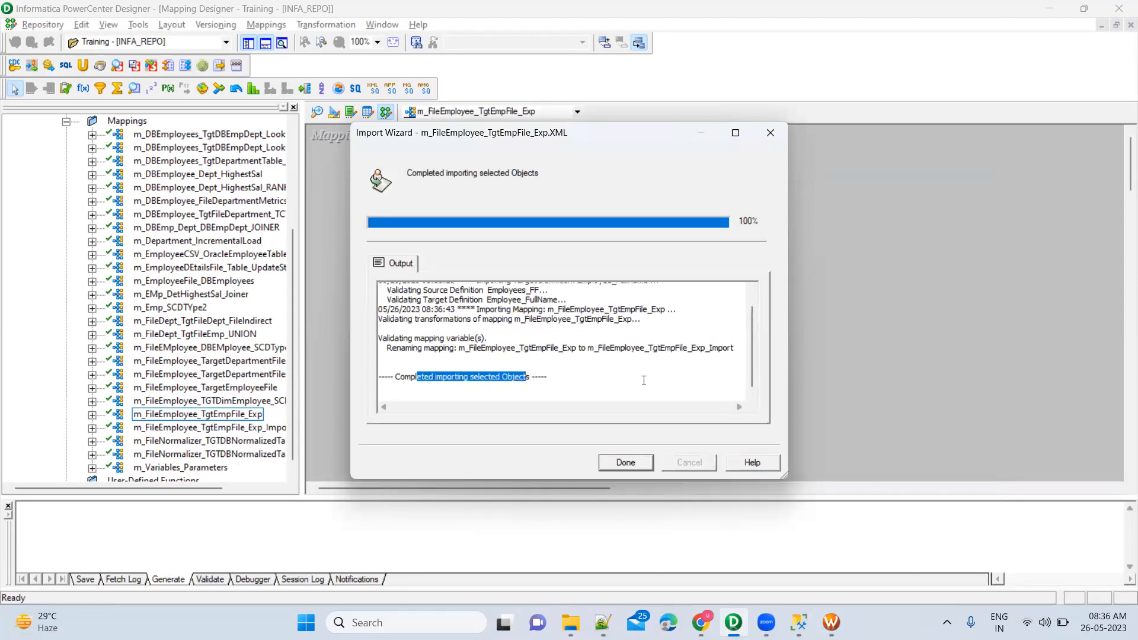
click(622, 462)
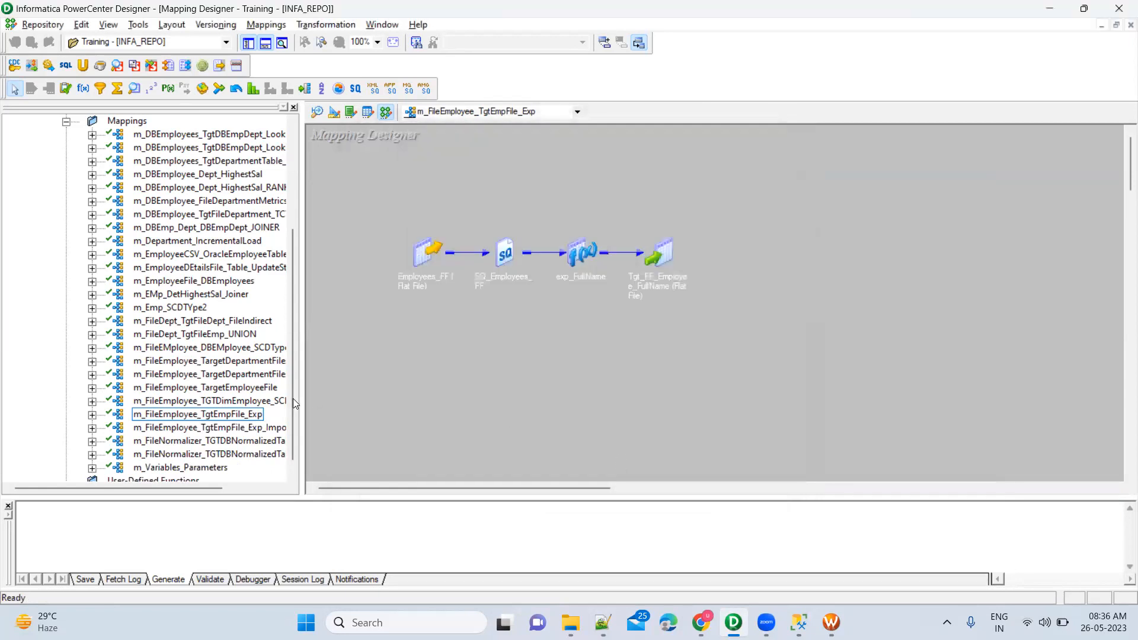
Open the imported mapping m_FileEmployee_TgtEmpFile_Exp_Import in the Mapping Designer workspace.
click(240, 430)
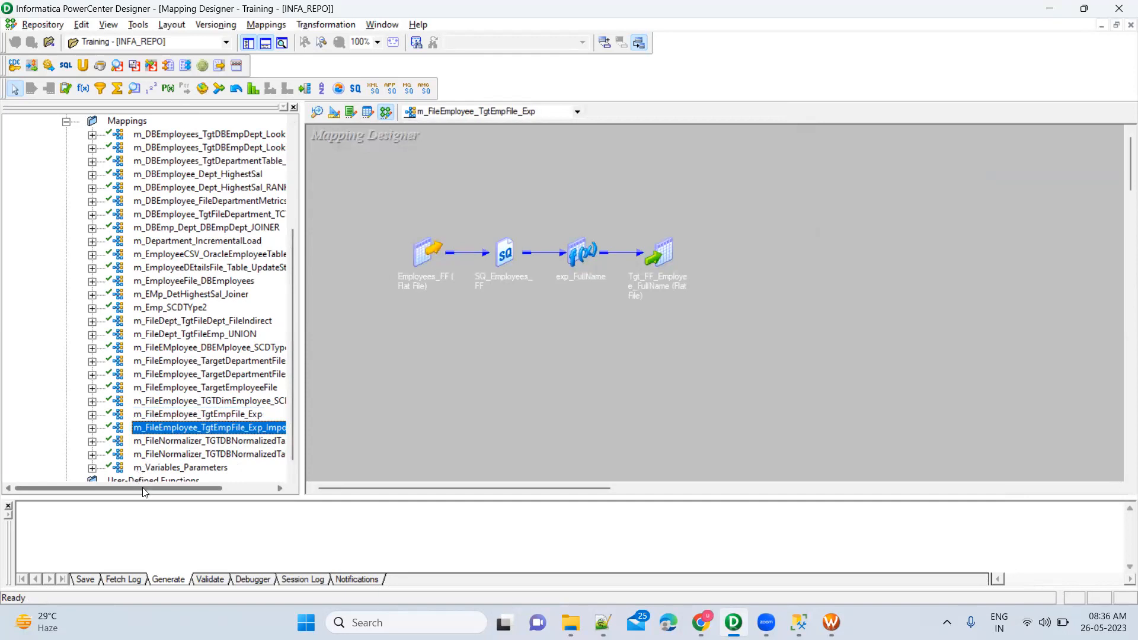
drag(142, 487, 173, 487)
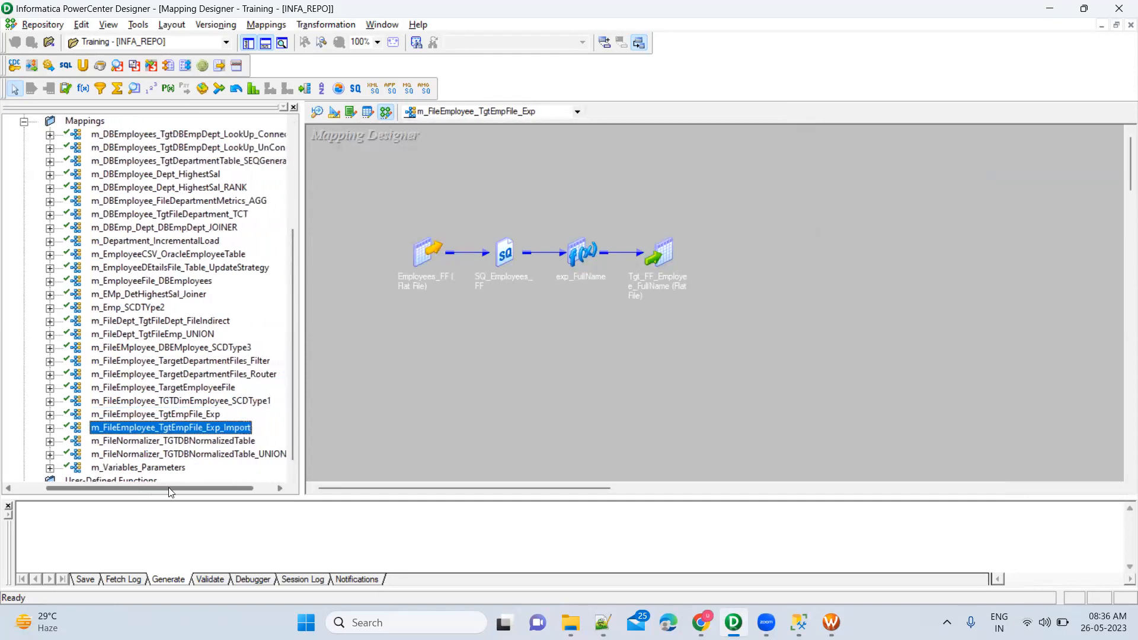
right_click(174, 432)
click(217, 478)
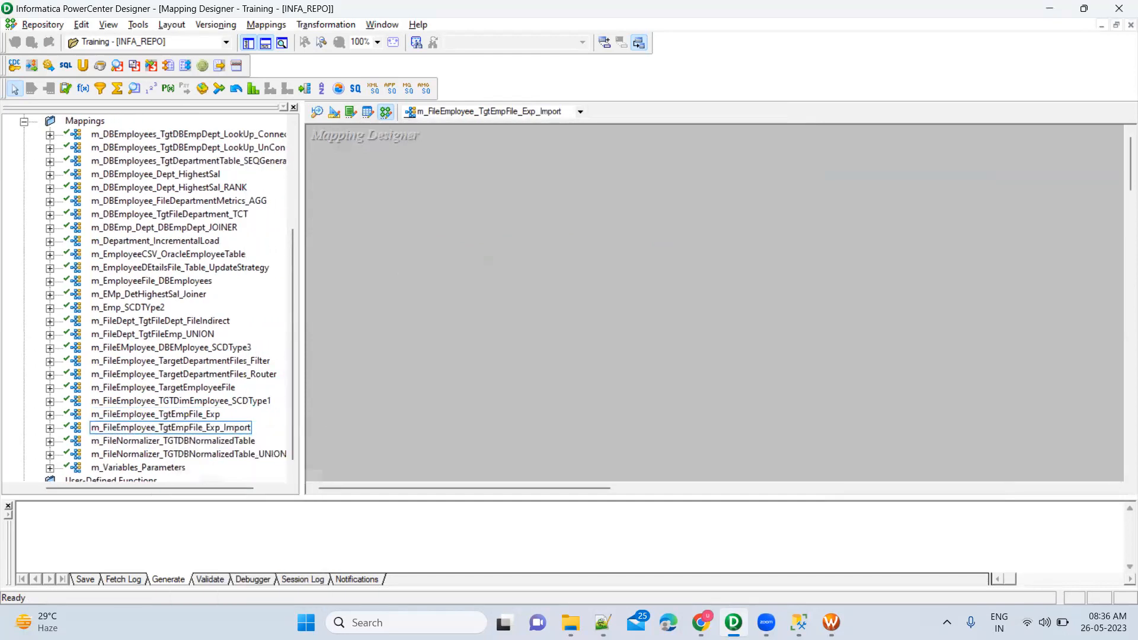
drag(377, 210, 743, 323)
click(780, 263)
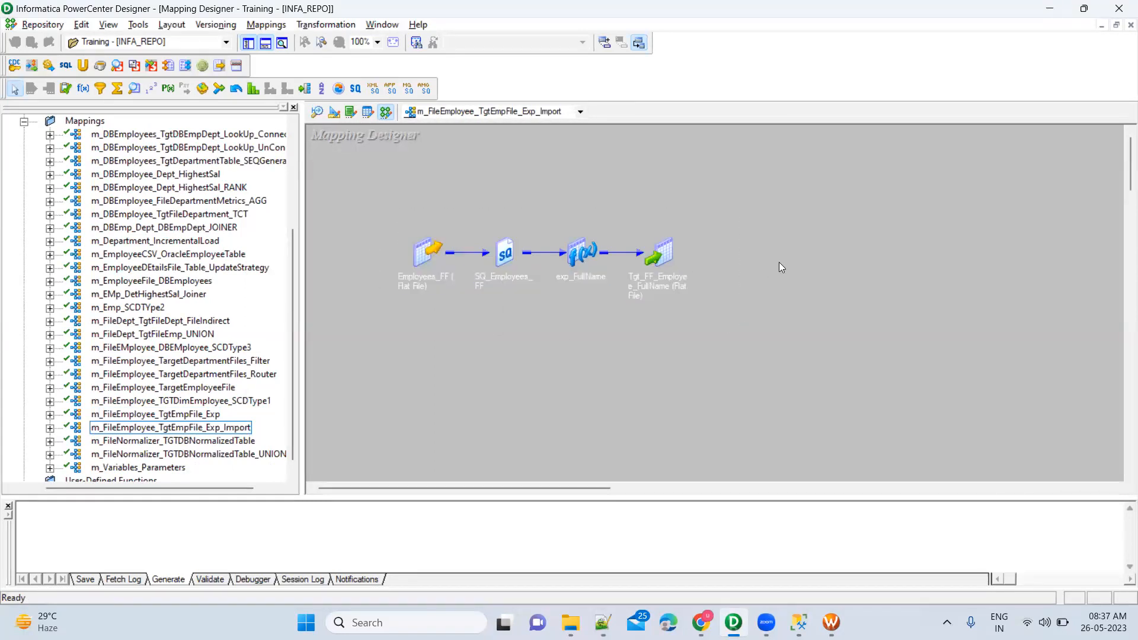